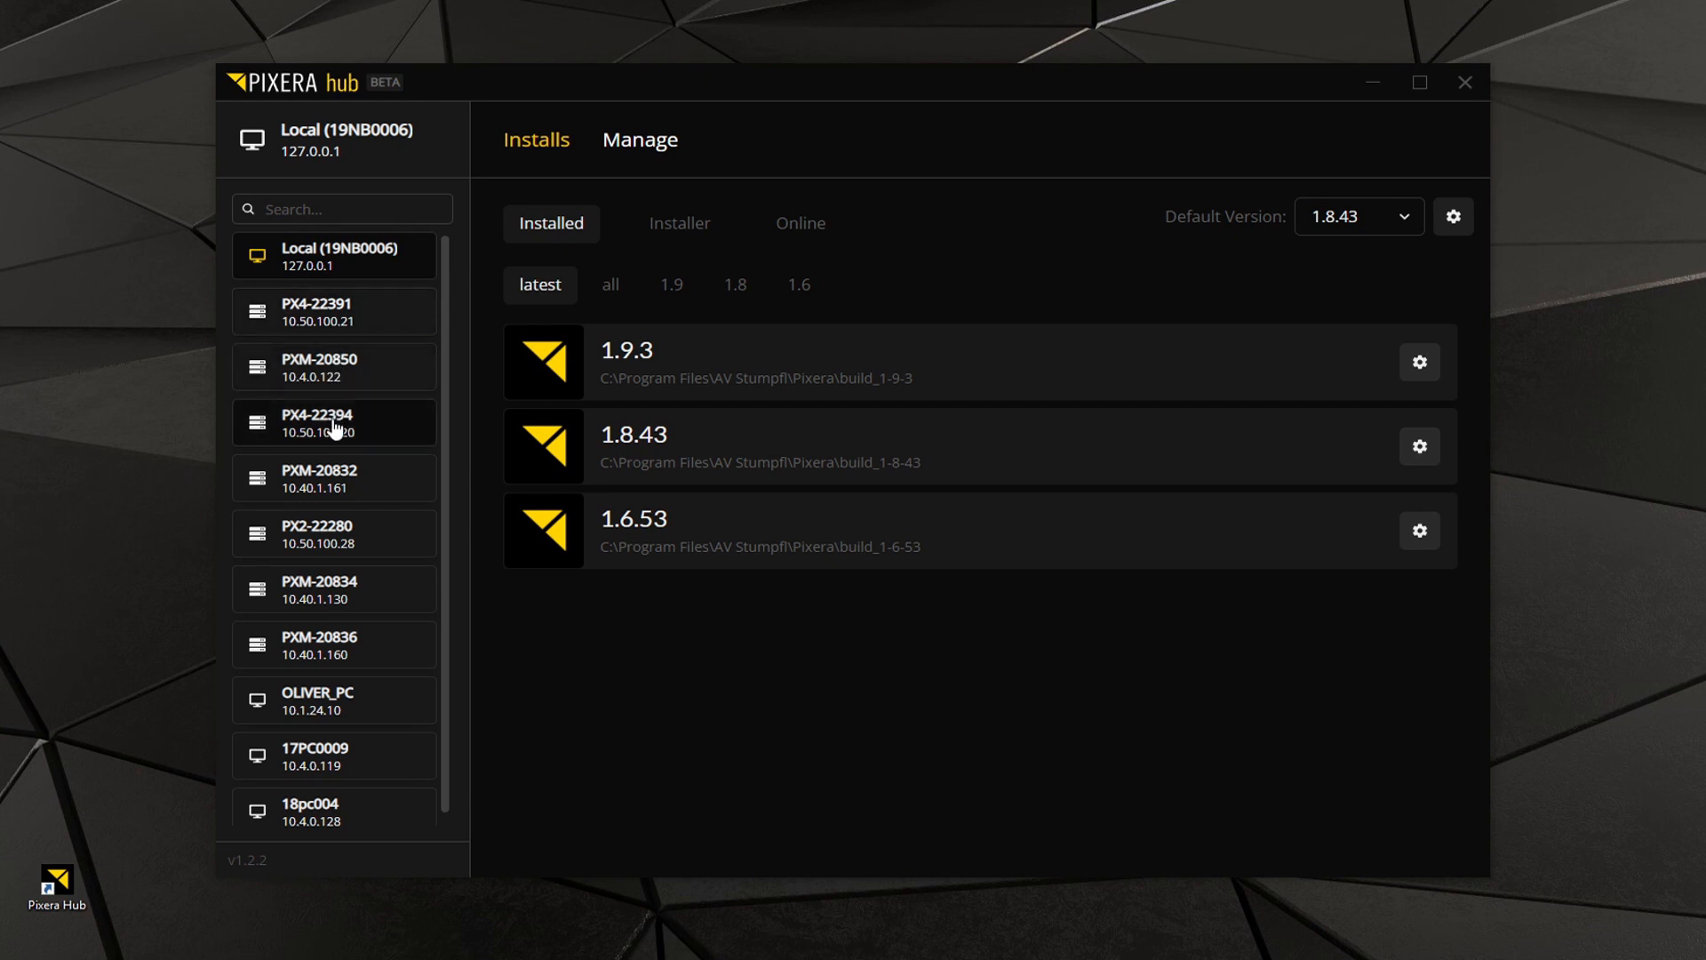
# Review the server list and filter the local machine's installed Pixera versions by all, 1.9, 1.8 and 1.6.
pyautogui.scroll(-1, 333, 417)
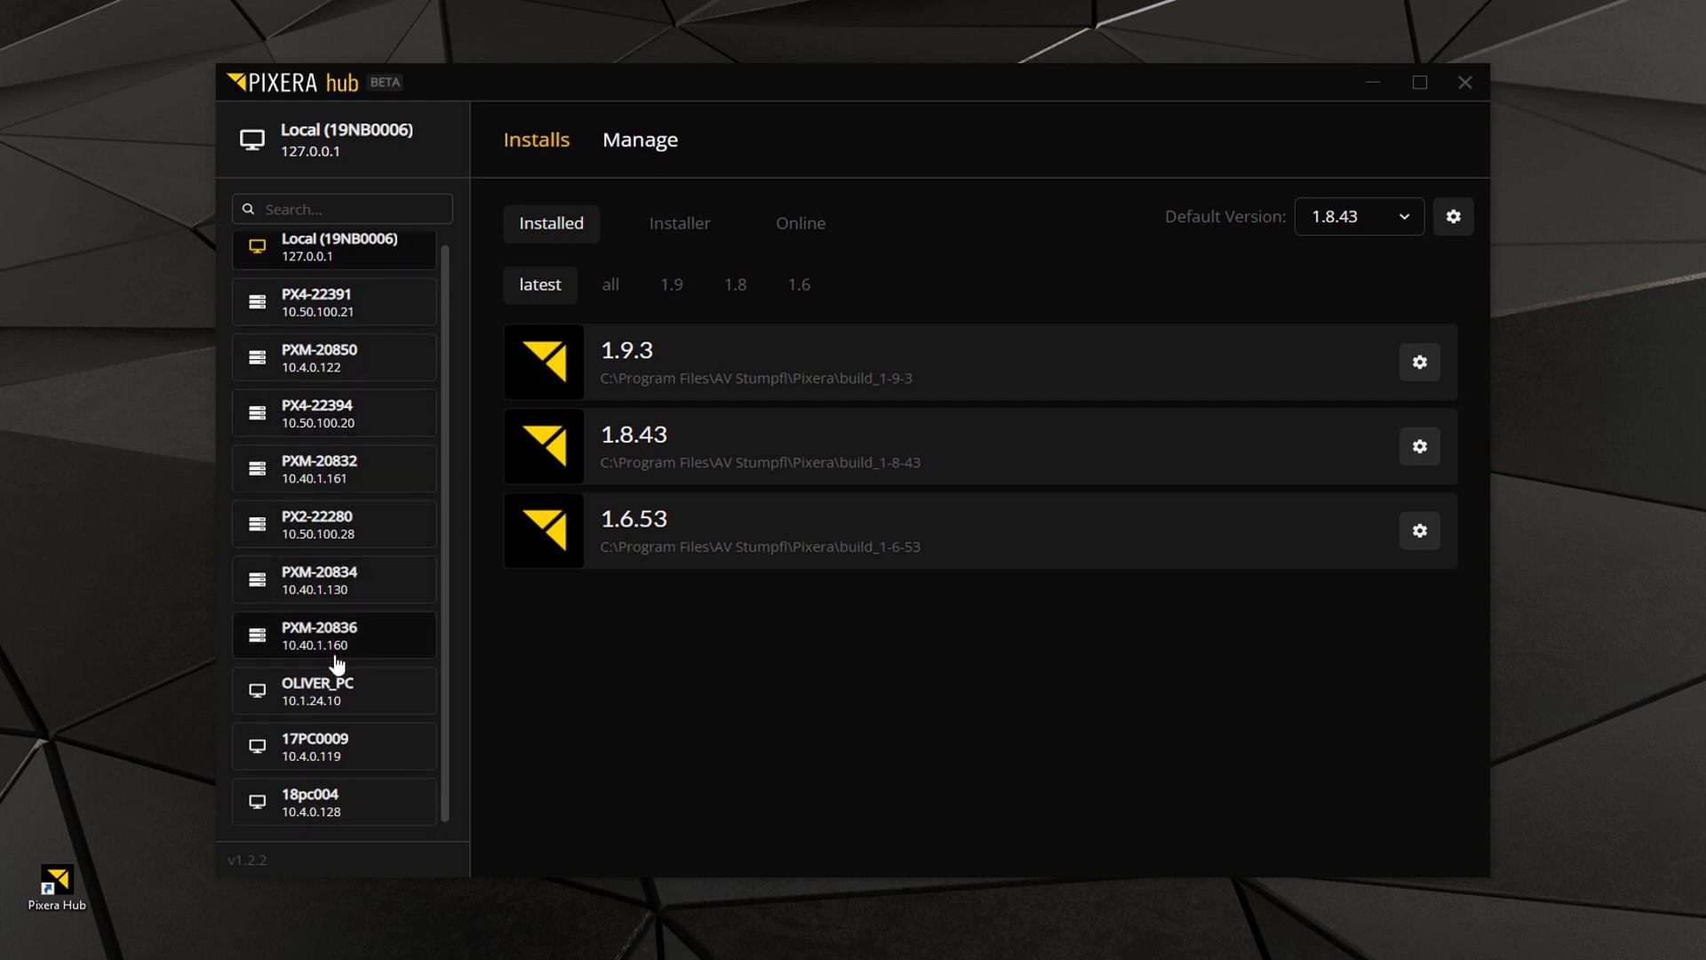
pyautogui.scroll(1, 351, 636)
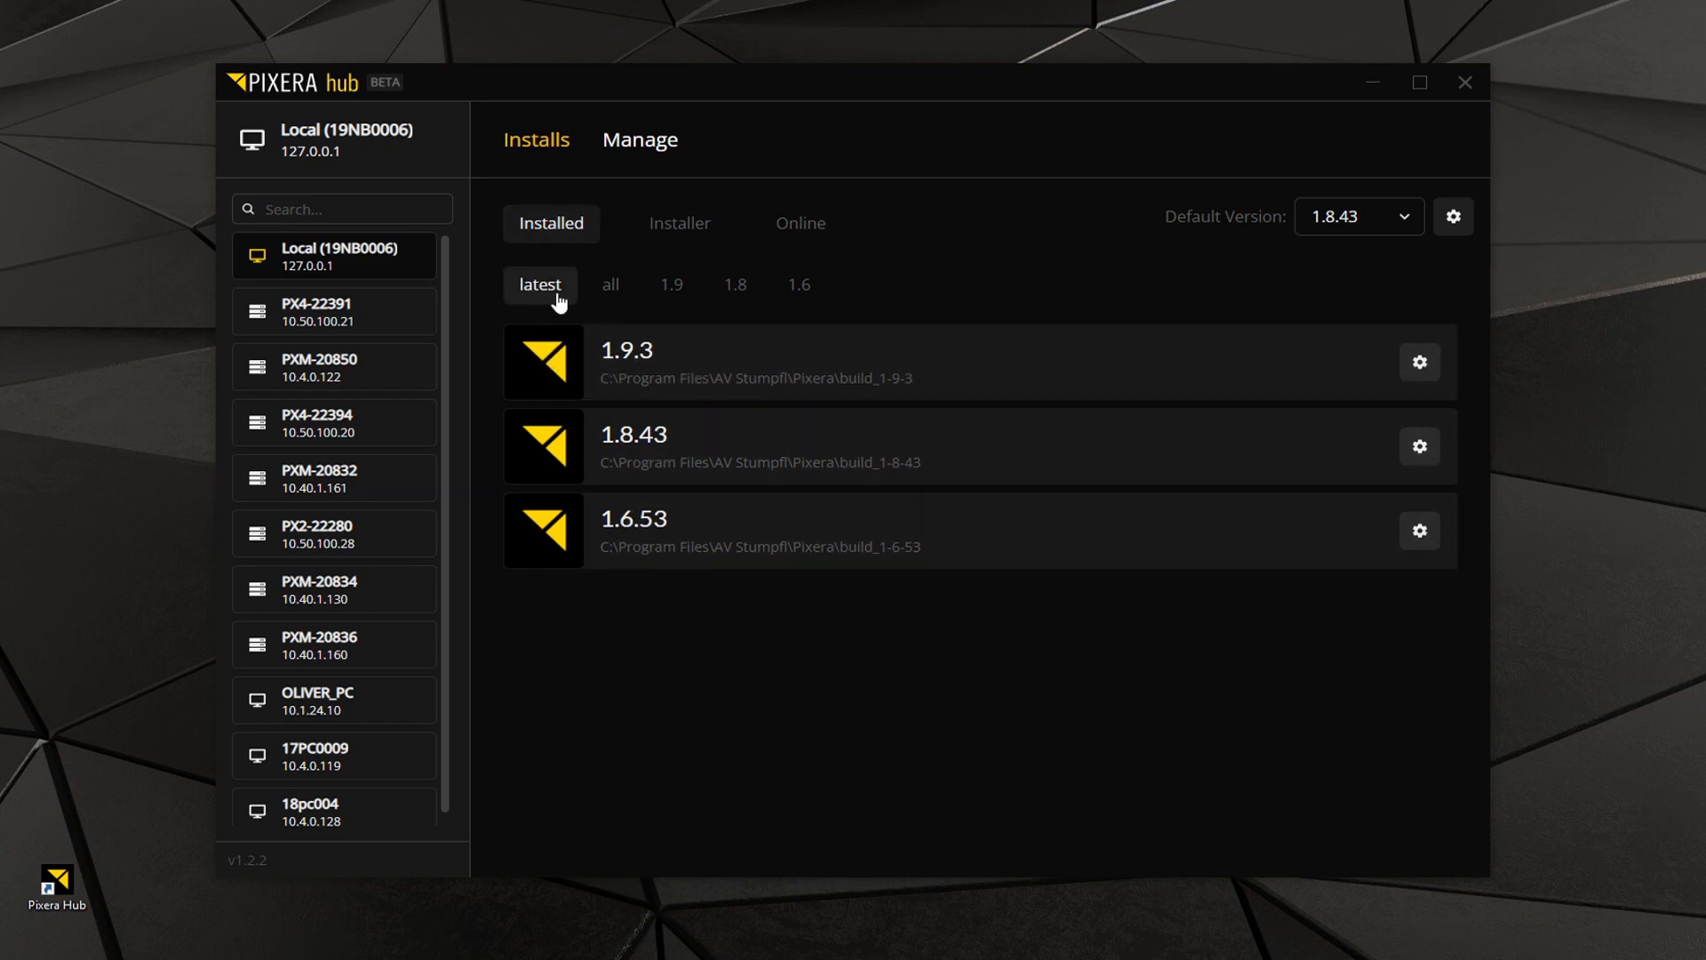
pyautogui.click(612, 299)
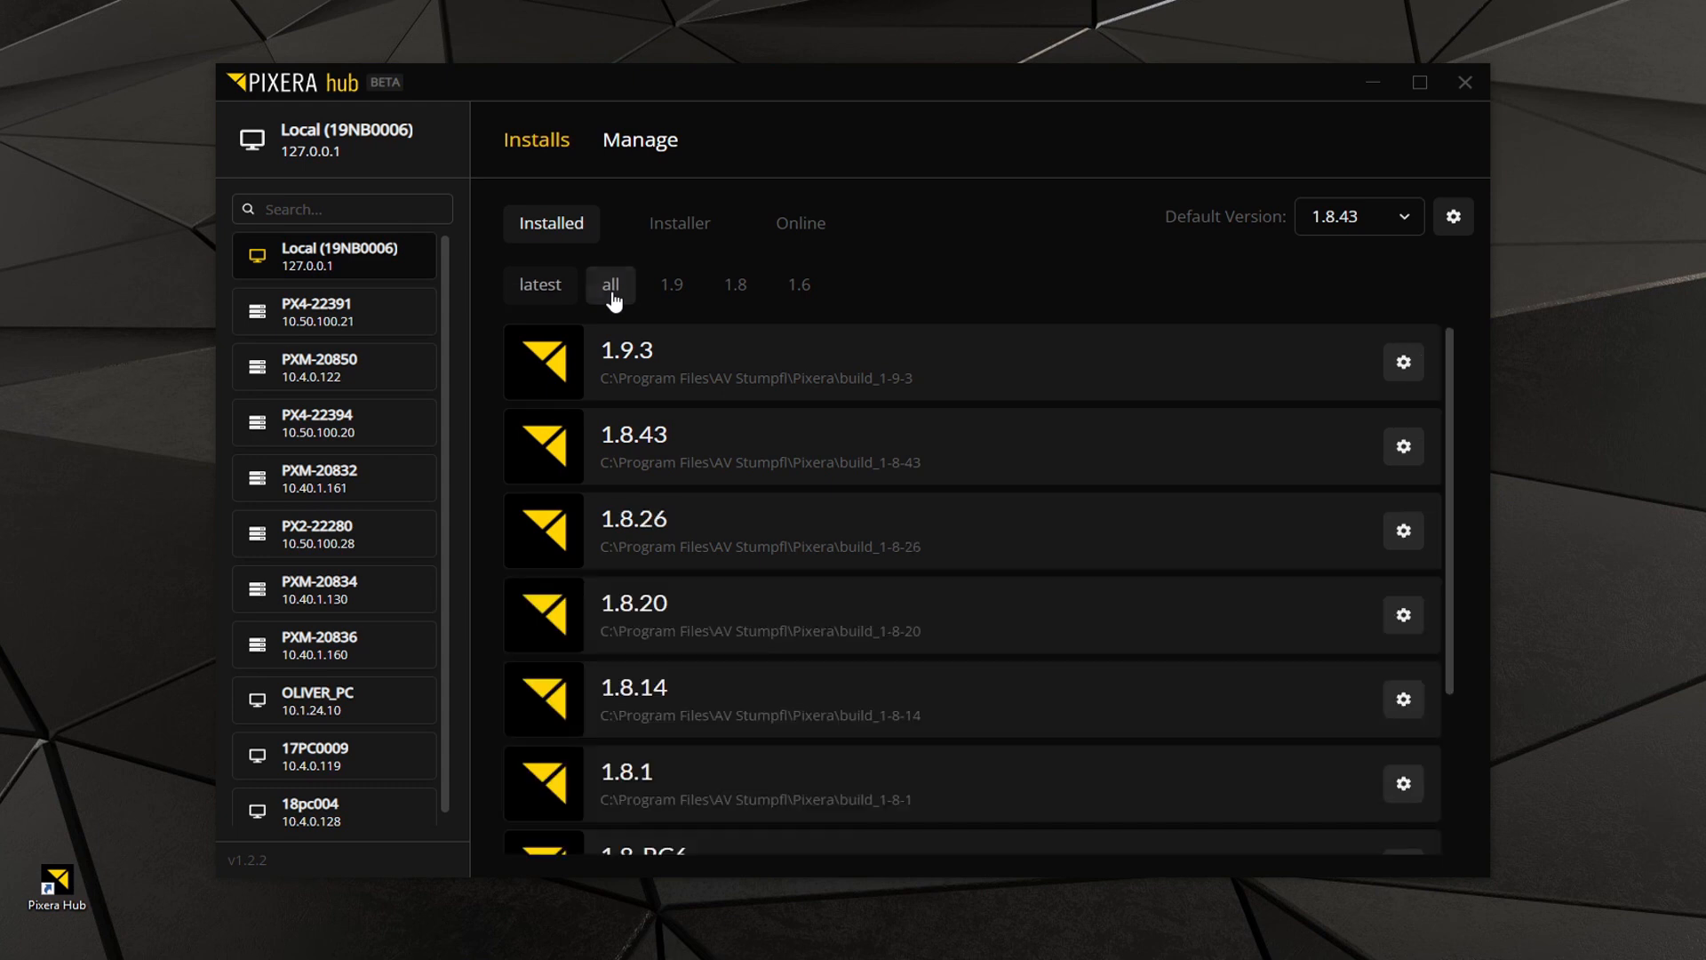
pyautogui.click(666, 293)
pyautogui.click(736, 290)
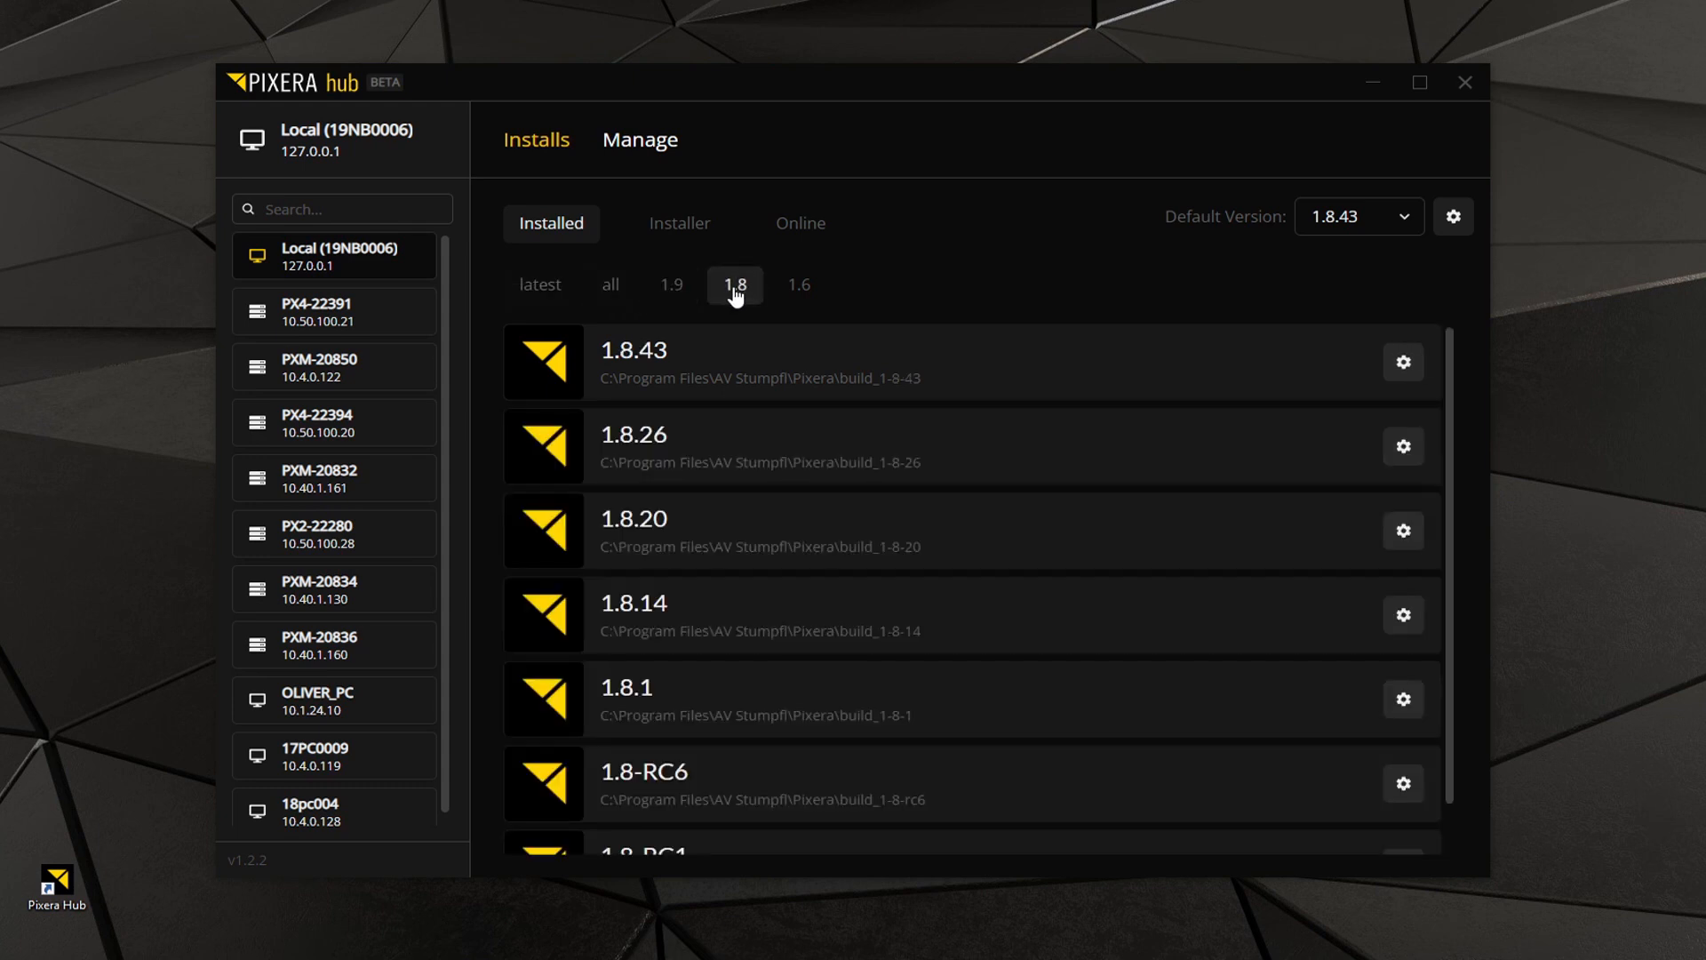
pyautogui.click(807, 298)
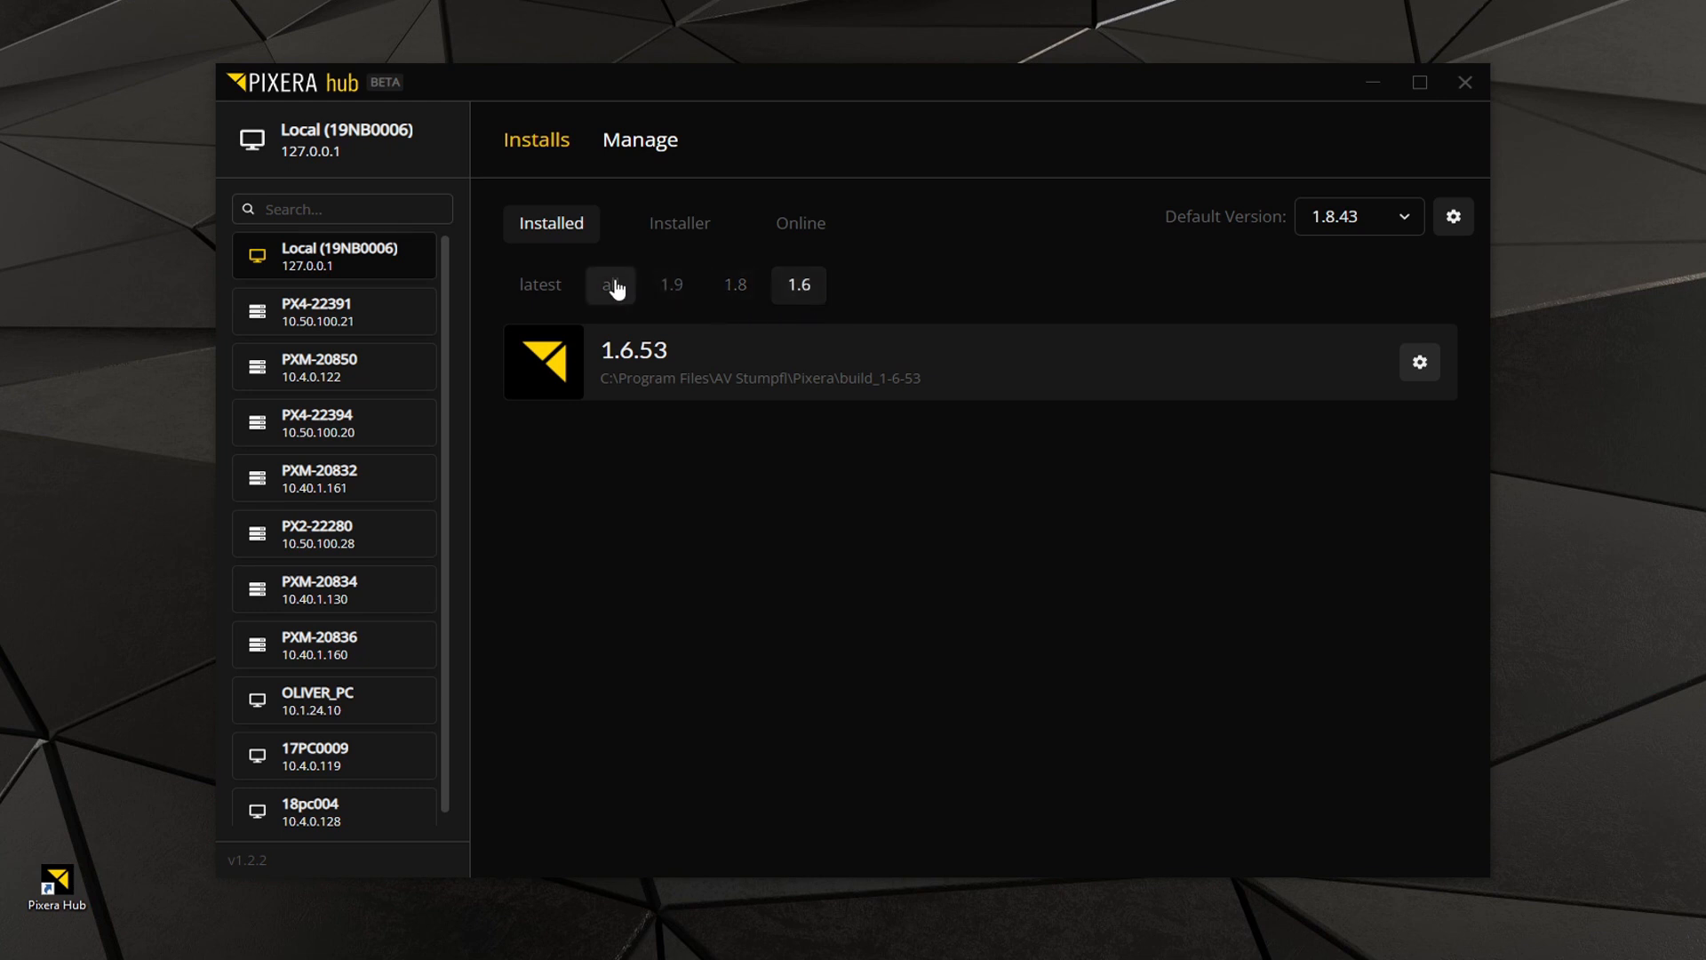
# Download the Pixera 1.8.45 installer from the online versions to the local machine without installing it.
pyautogui.click(658, 234)
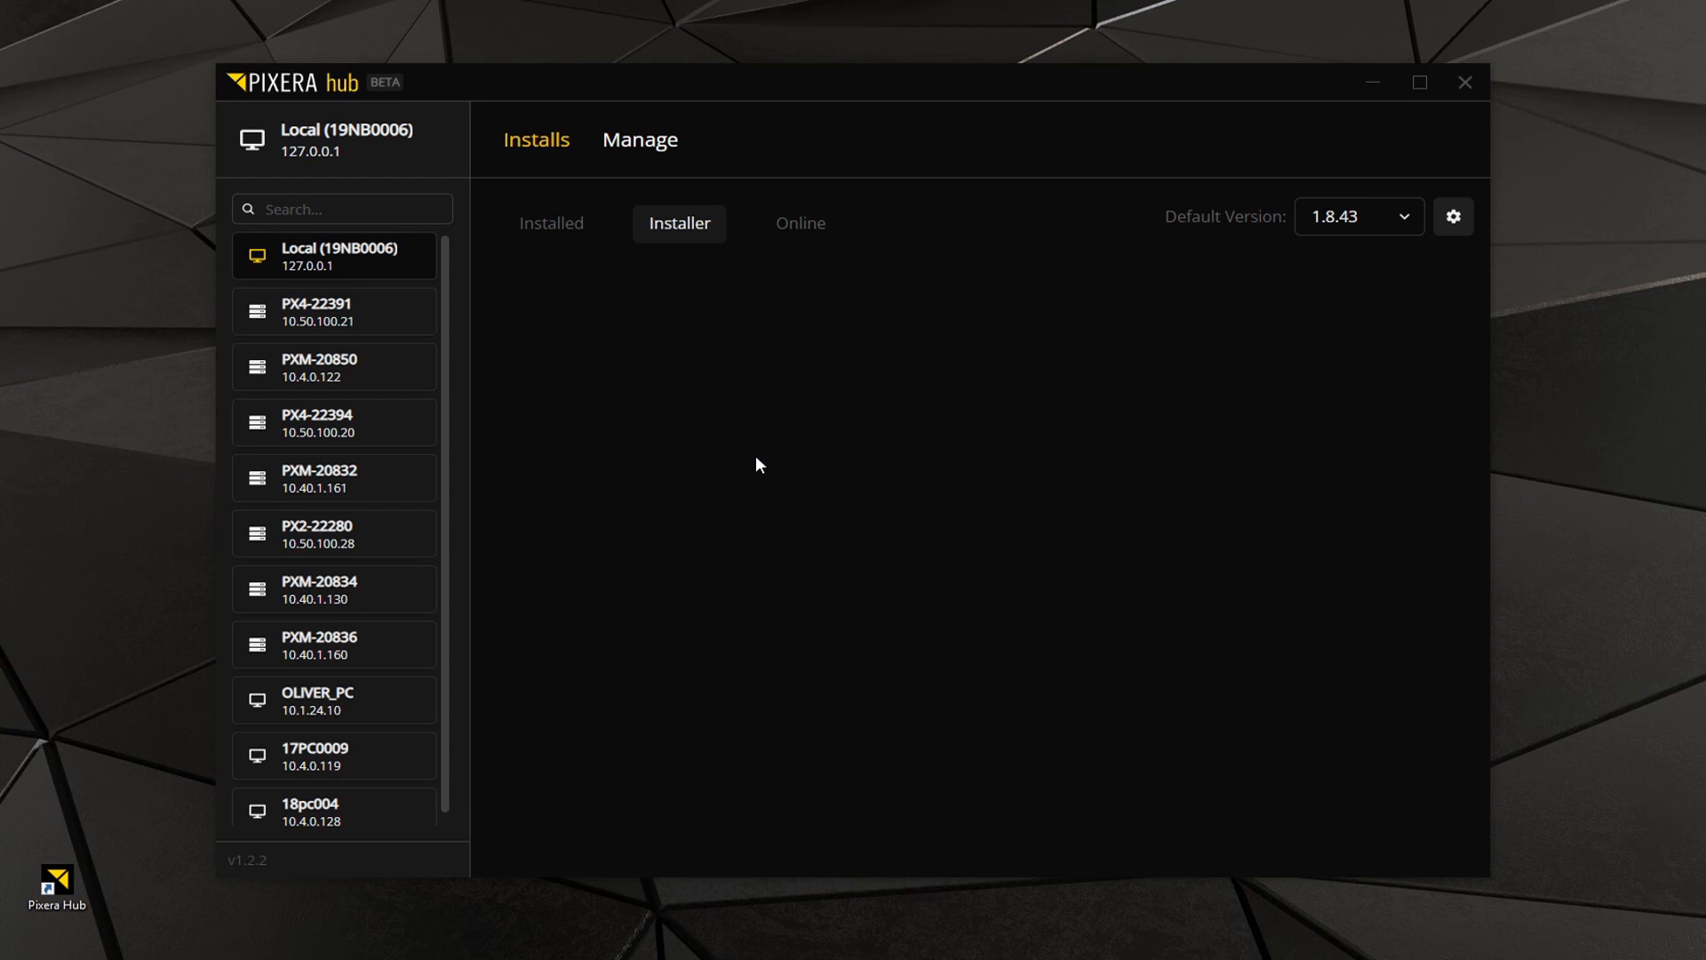
pyautogui.click(803, 223)
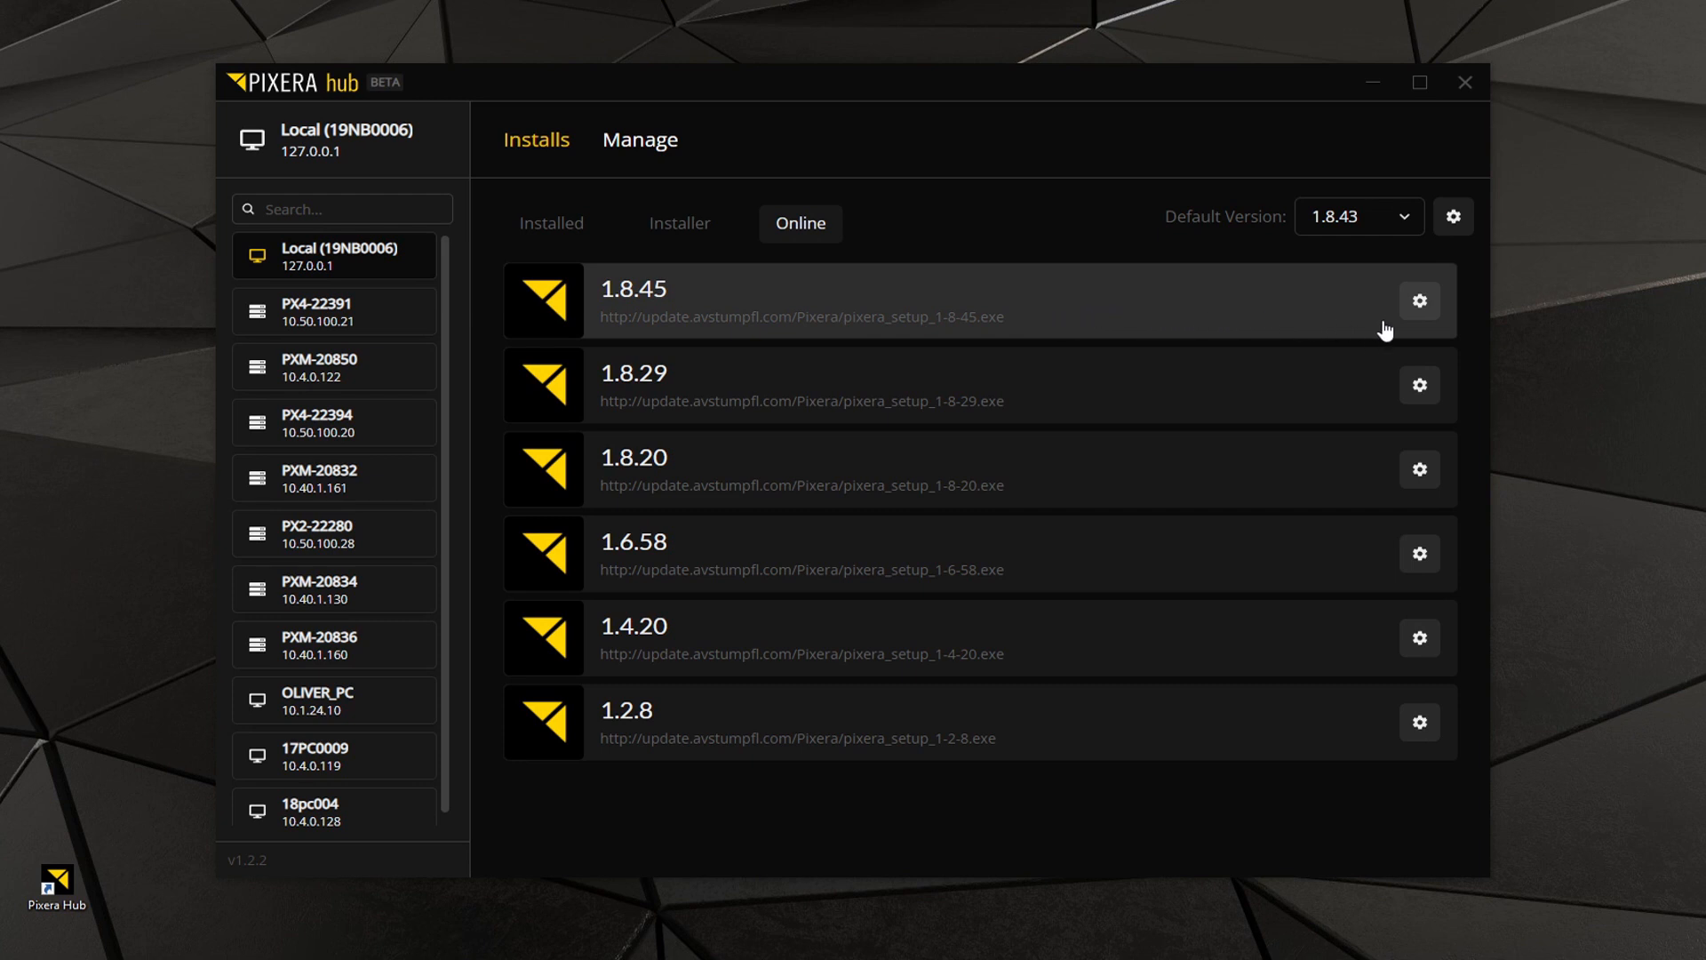
pyautogui.click(1420, 303)
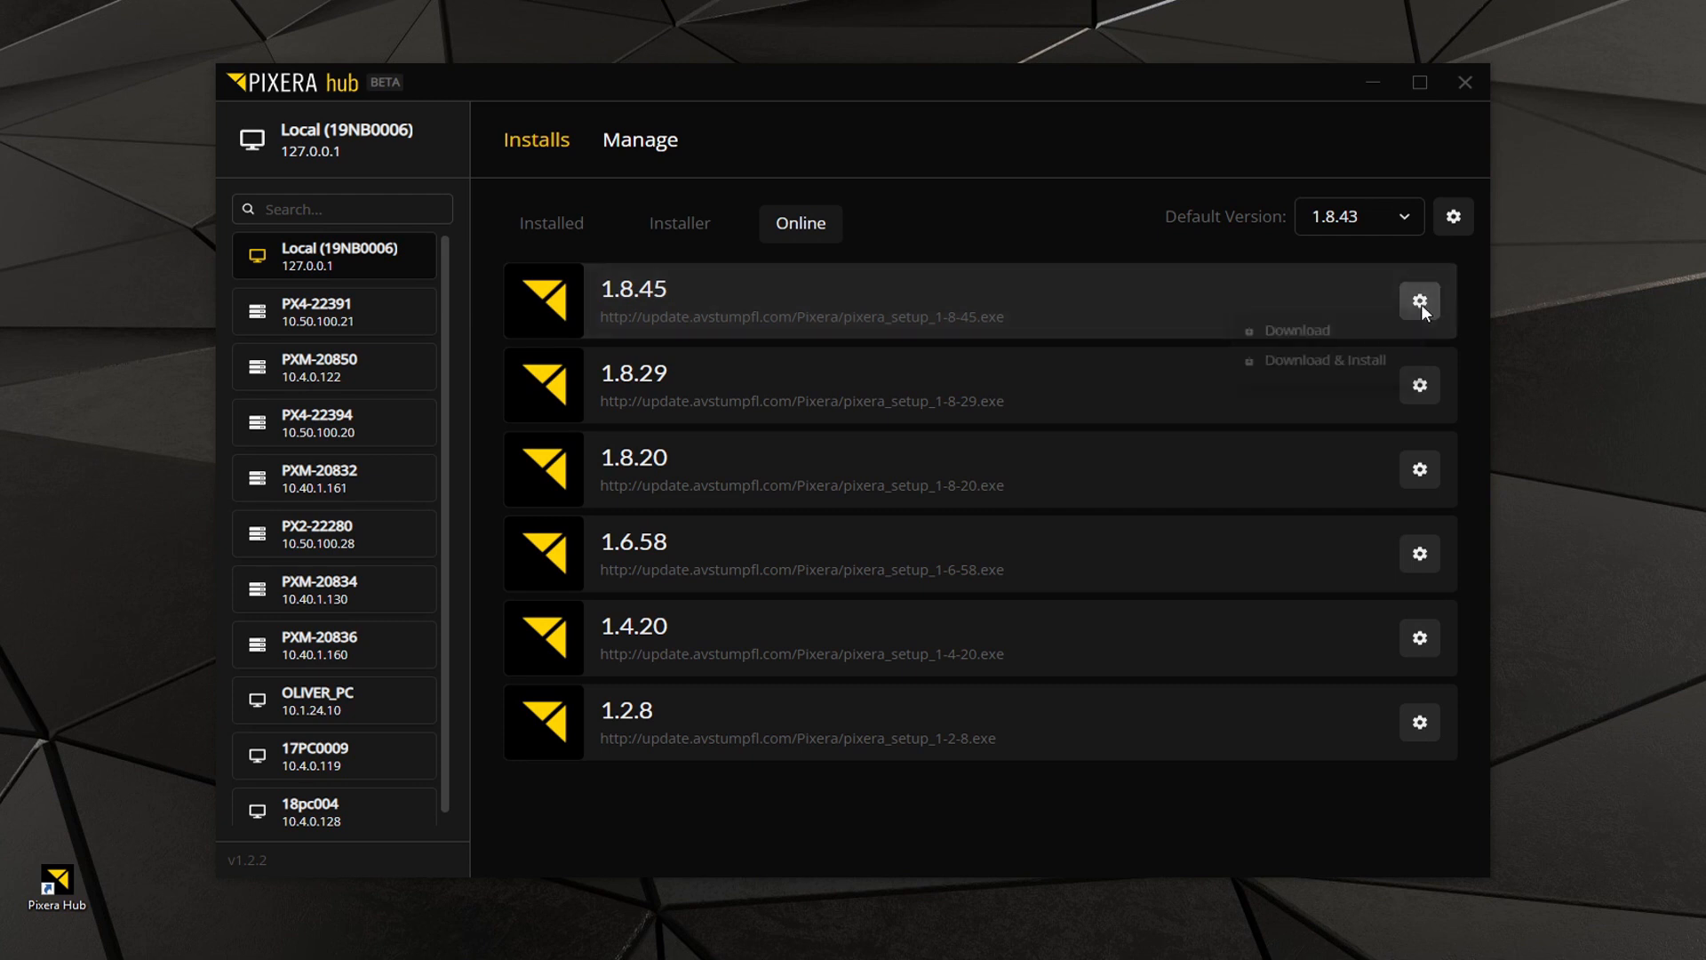
pyautogui.click(1281, 336)
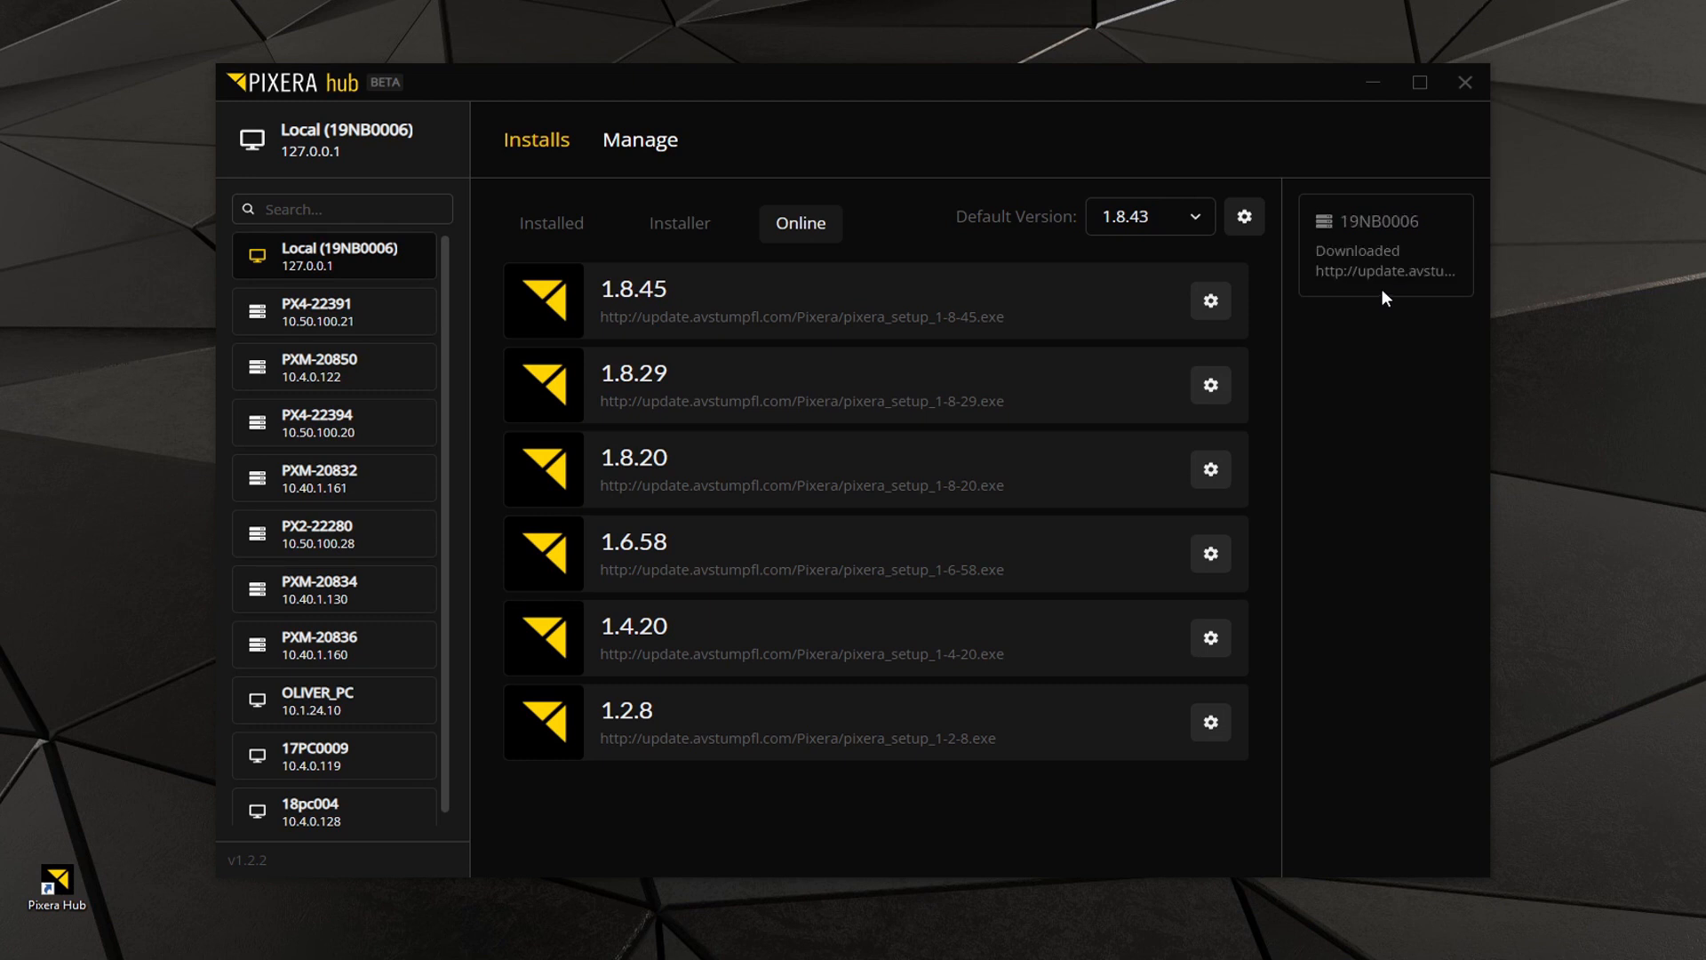
# Distribute the downloaded Pixera 1.8.45 installer to servers PXM-20850, PXM-20834 and PXM-20836.
pyautogui.click(662, 222)
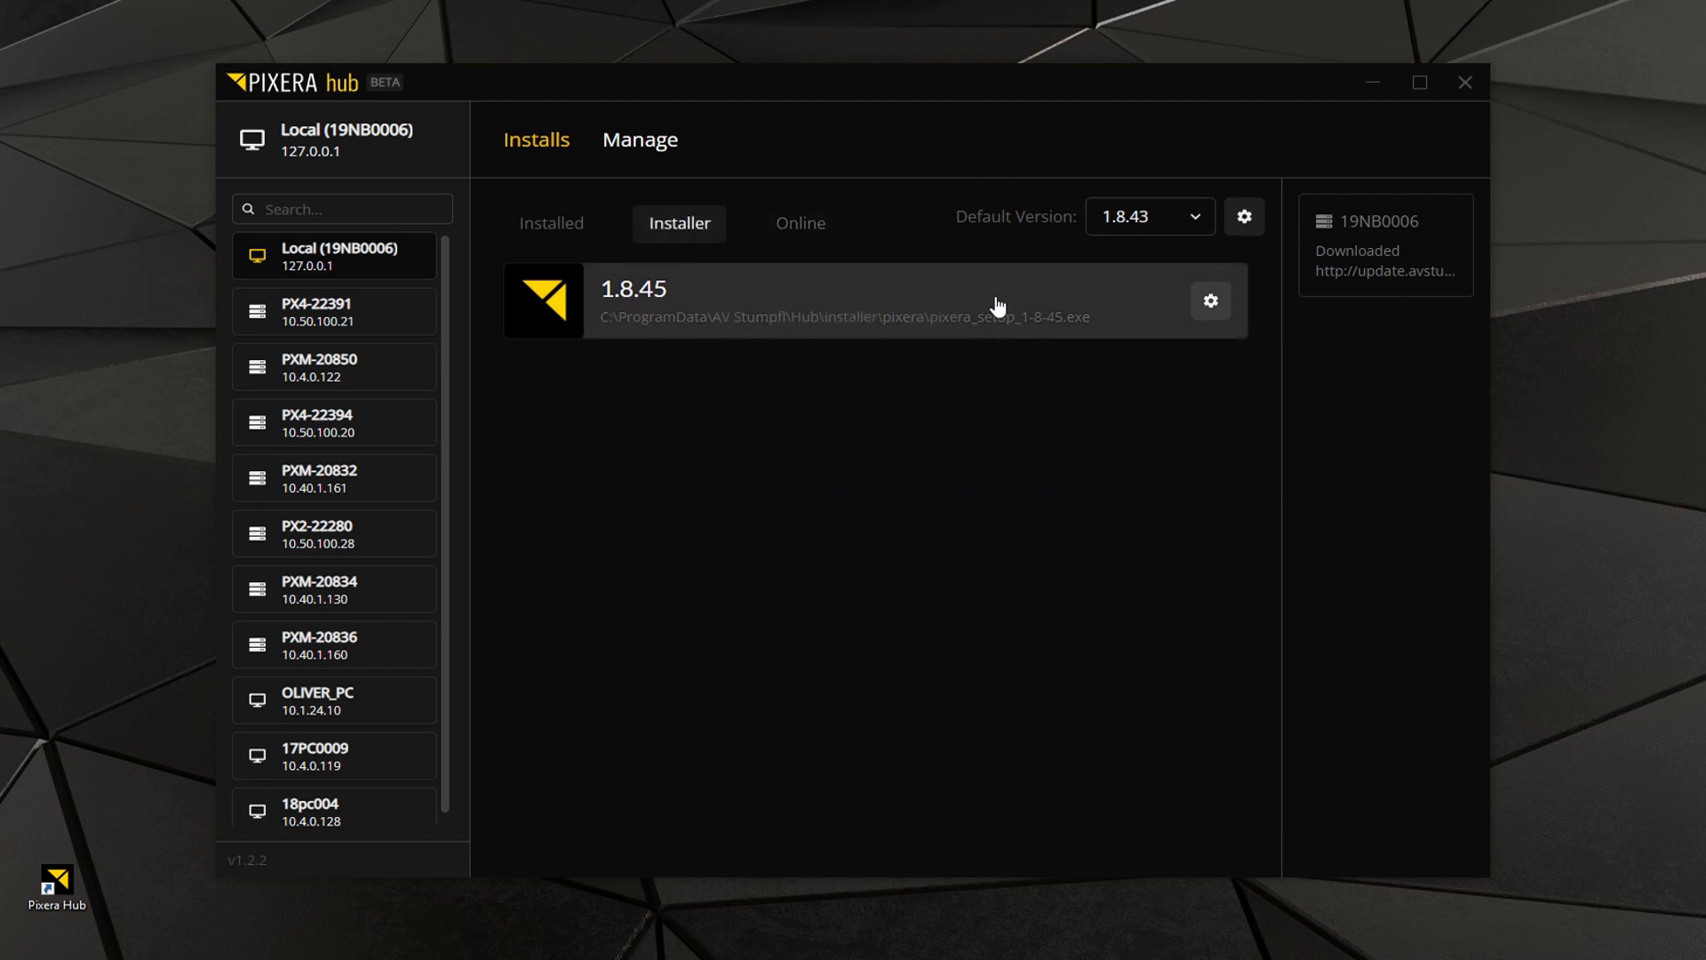
pyautogui.click(1208, 304)
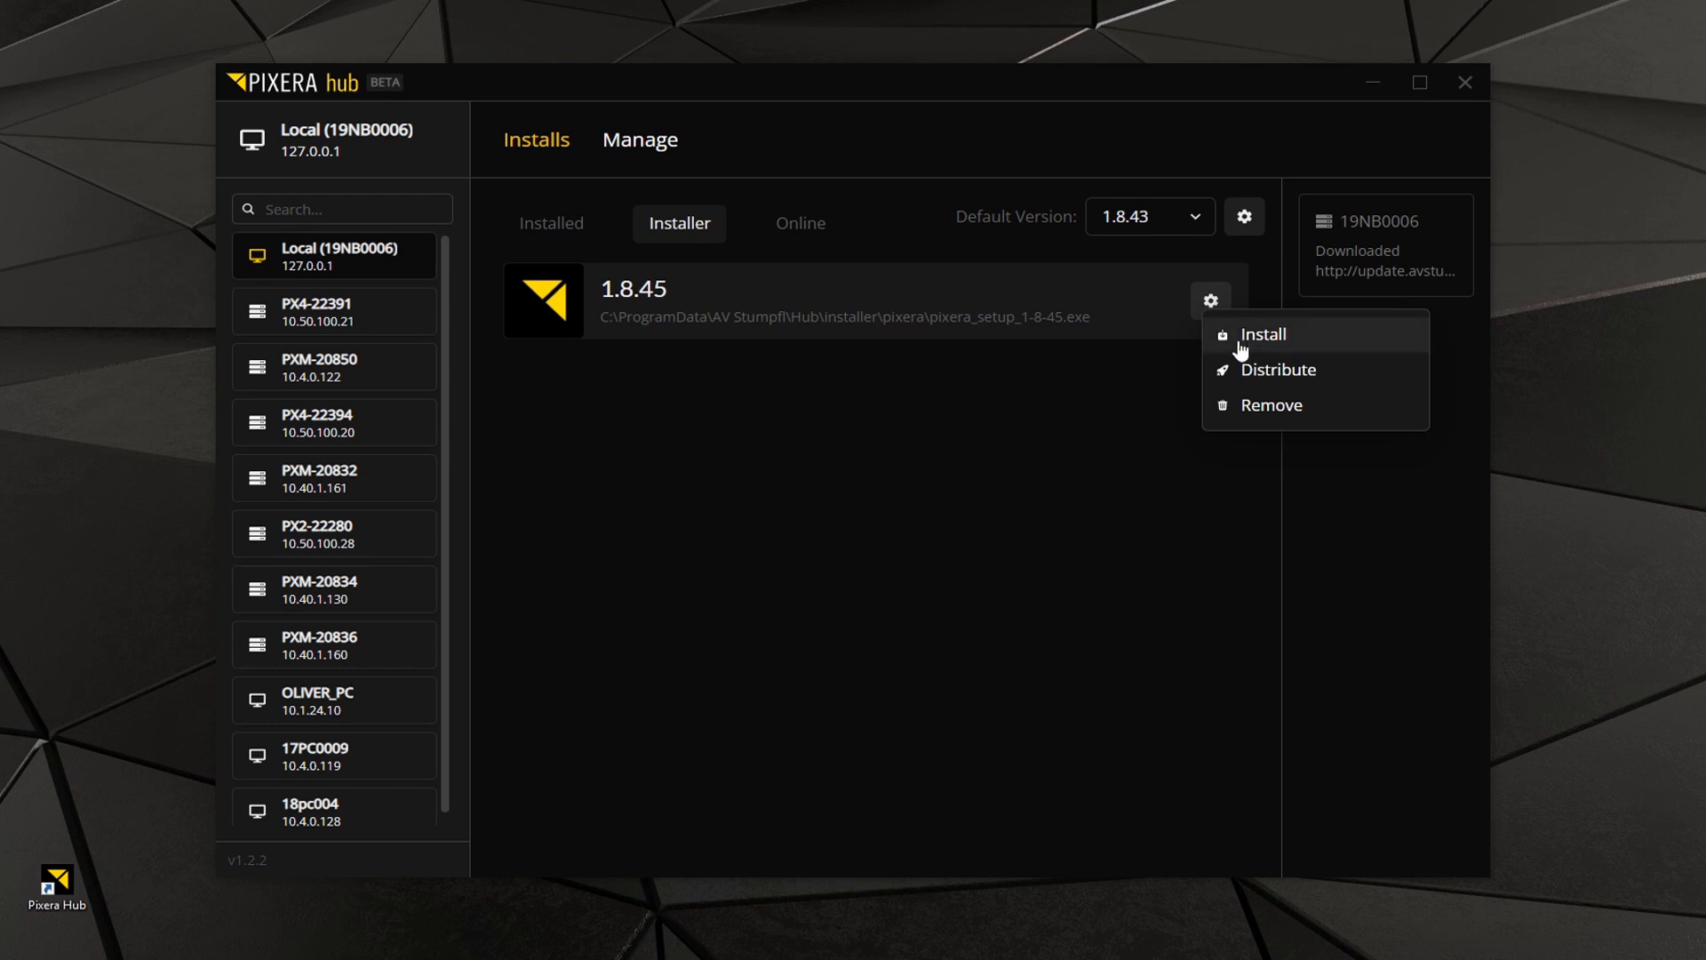
pyautogui.click(1294, 372)
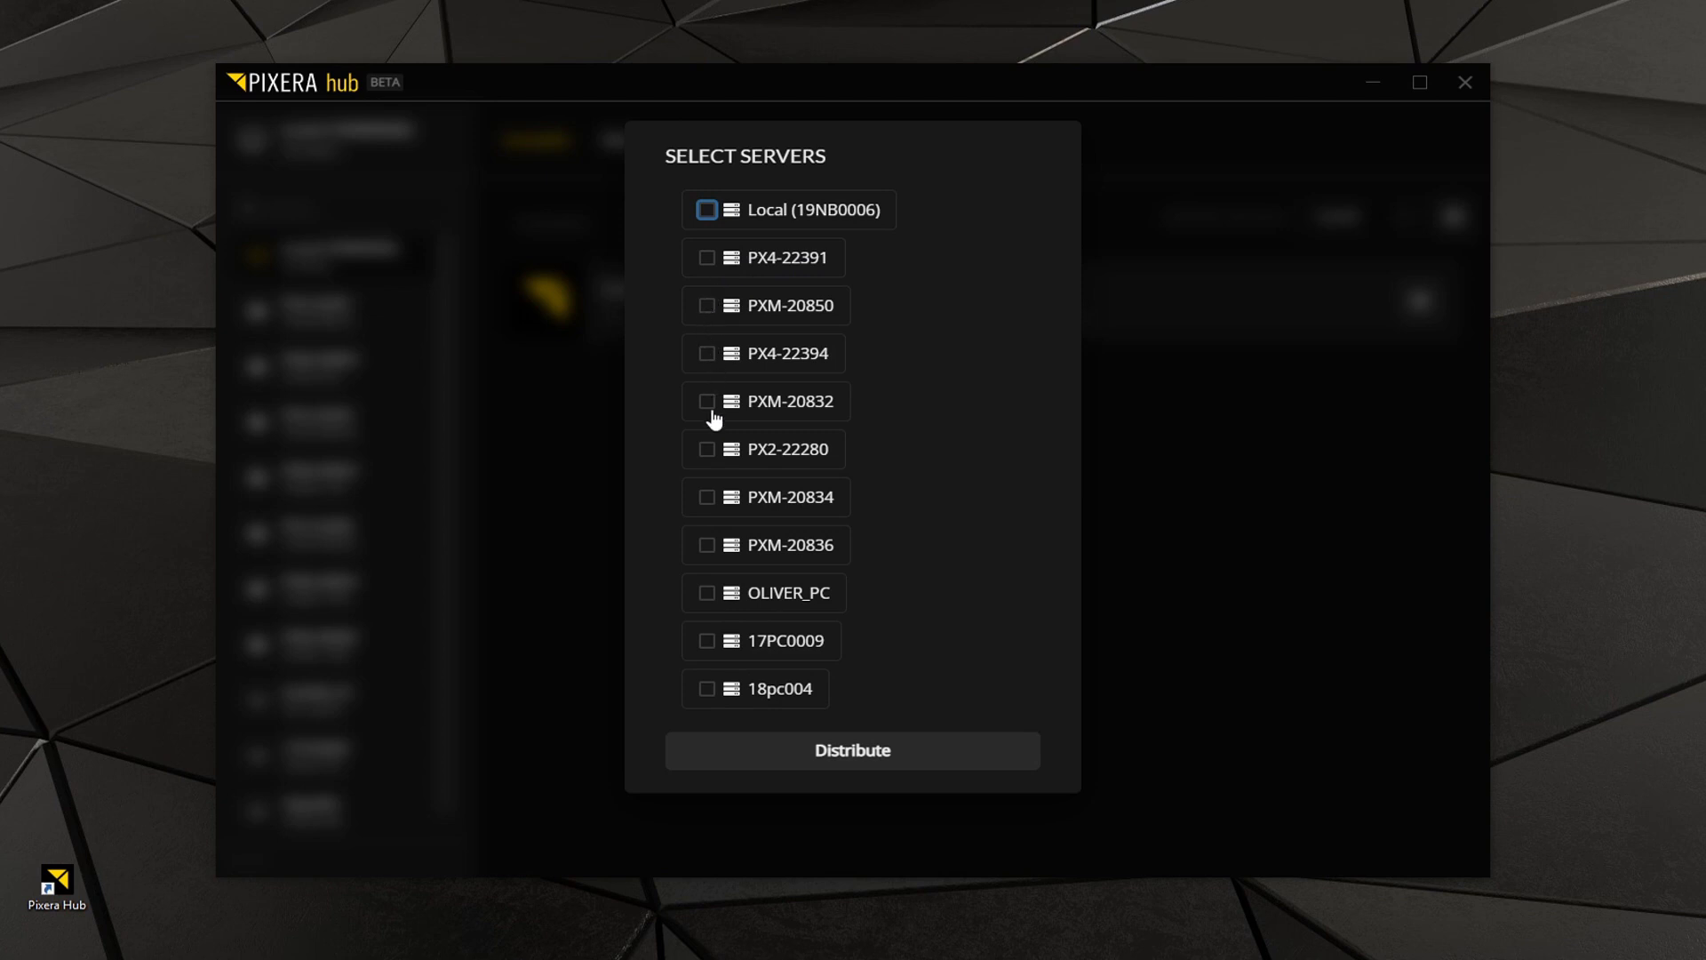
pyautogui.click(706, 306)
pyautogui.click(706, 497)
pyautogui.click(706, 545)
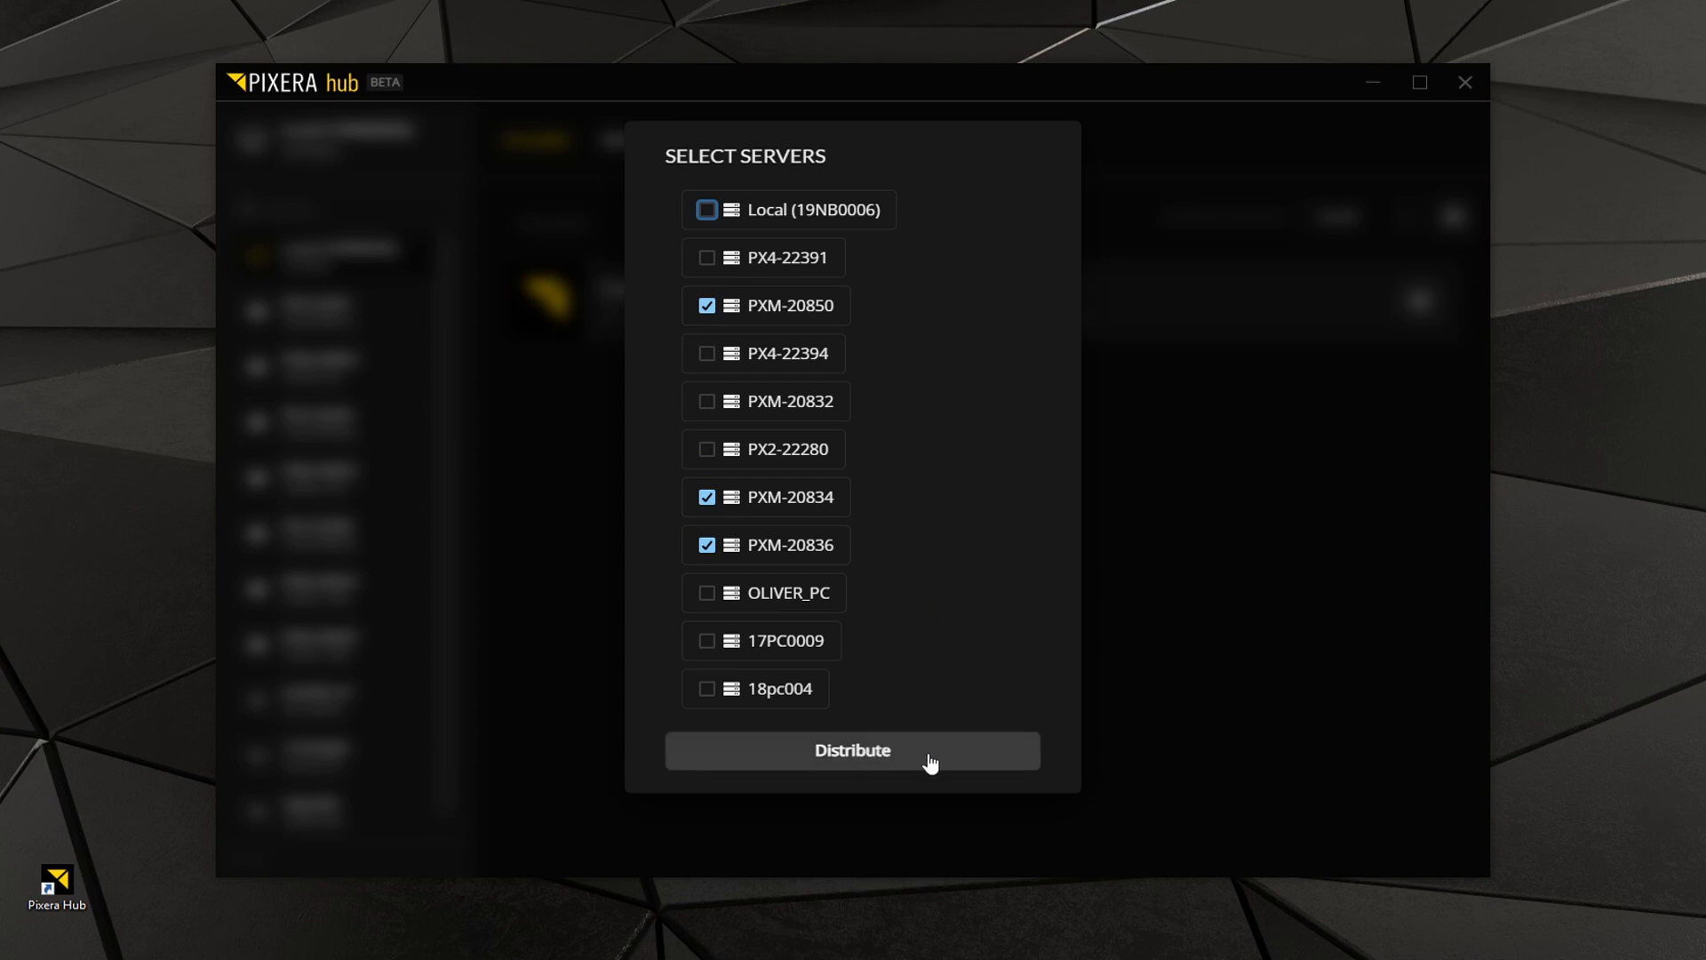
pyautogui.click(885, 755)
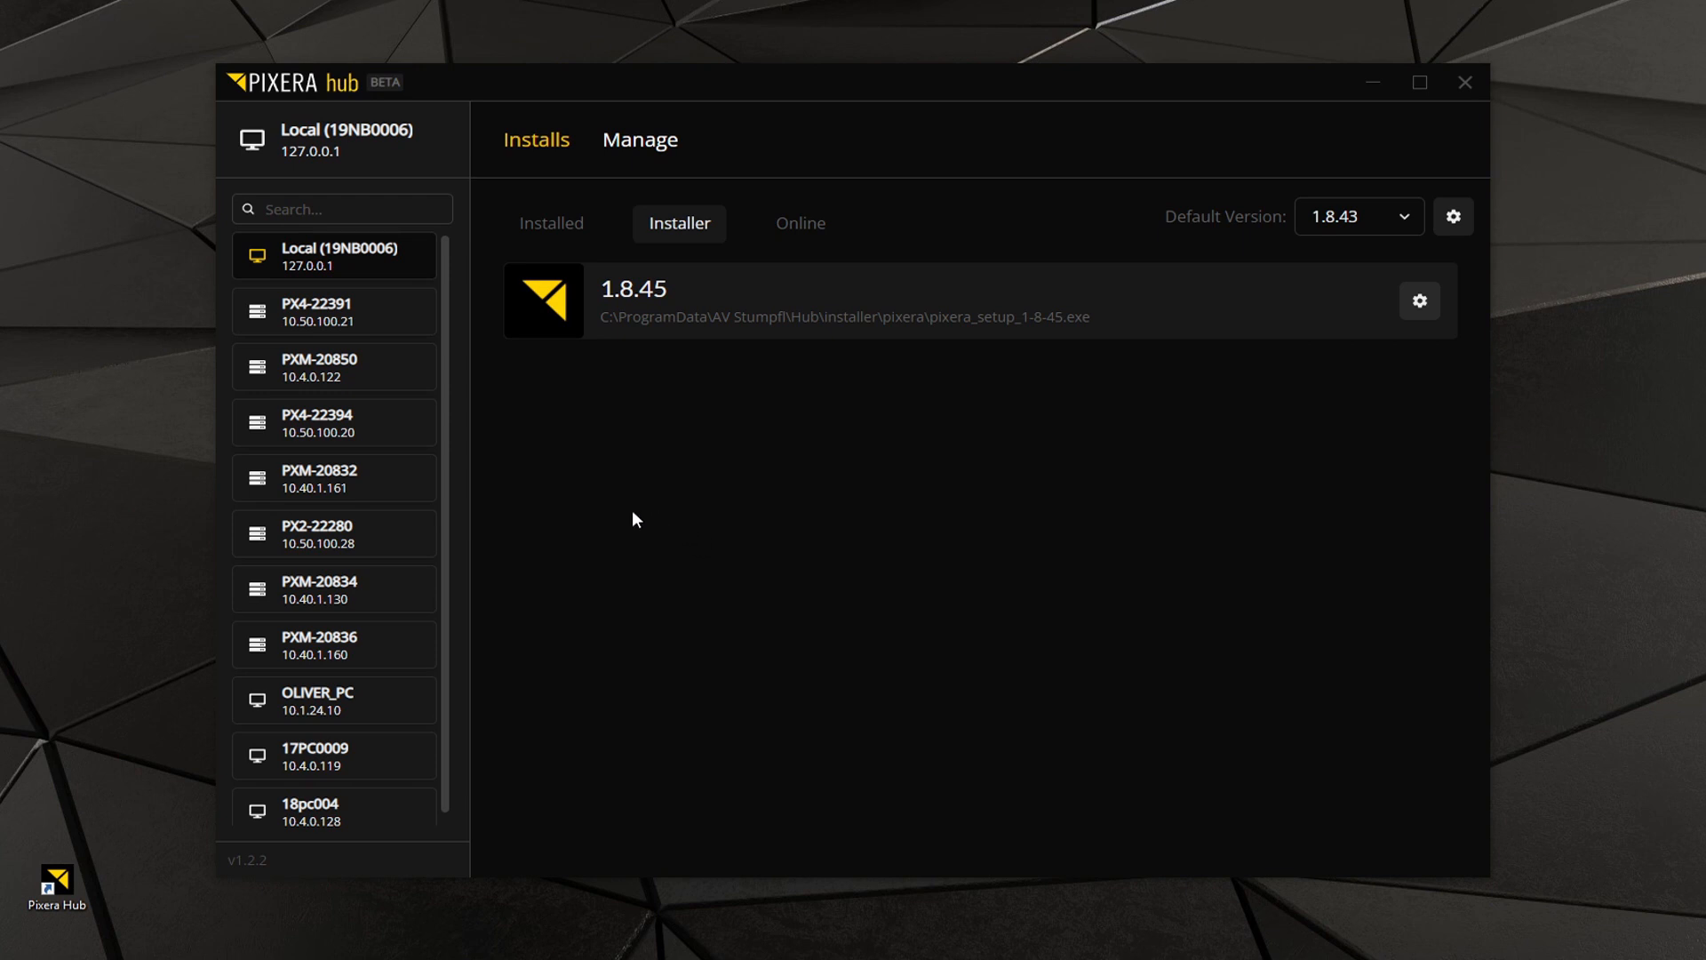
# Add Presence from the installed version 1.8.45 to the autostart of server PXM-20834.
pyautogui.click(318, 597)
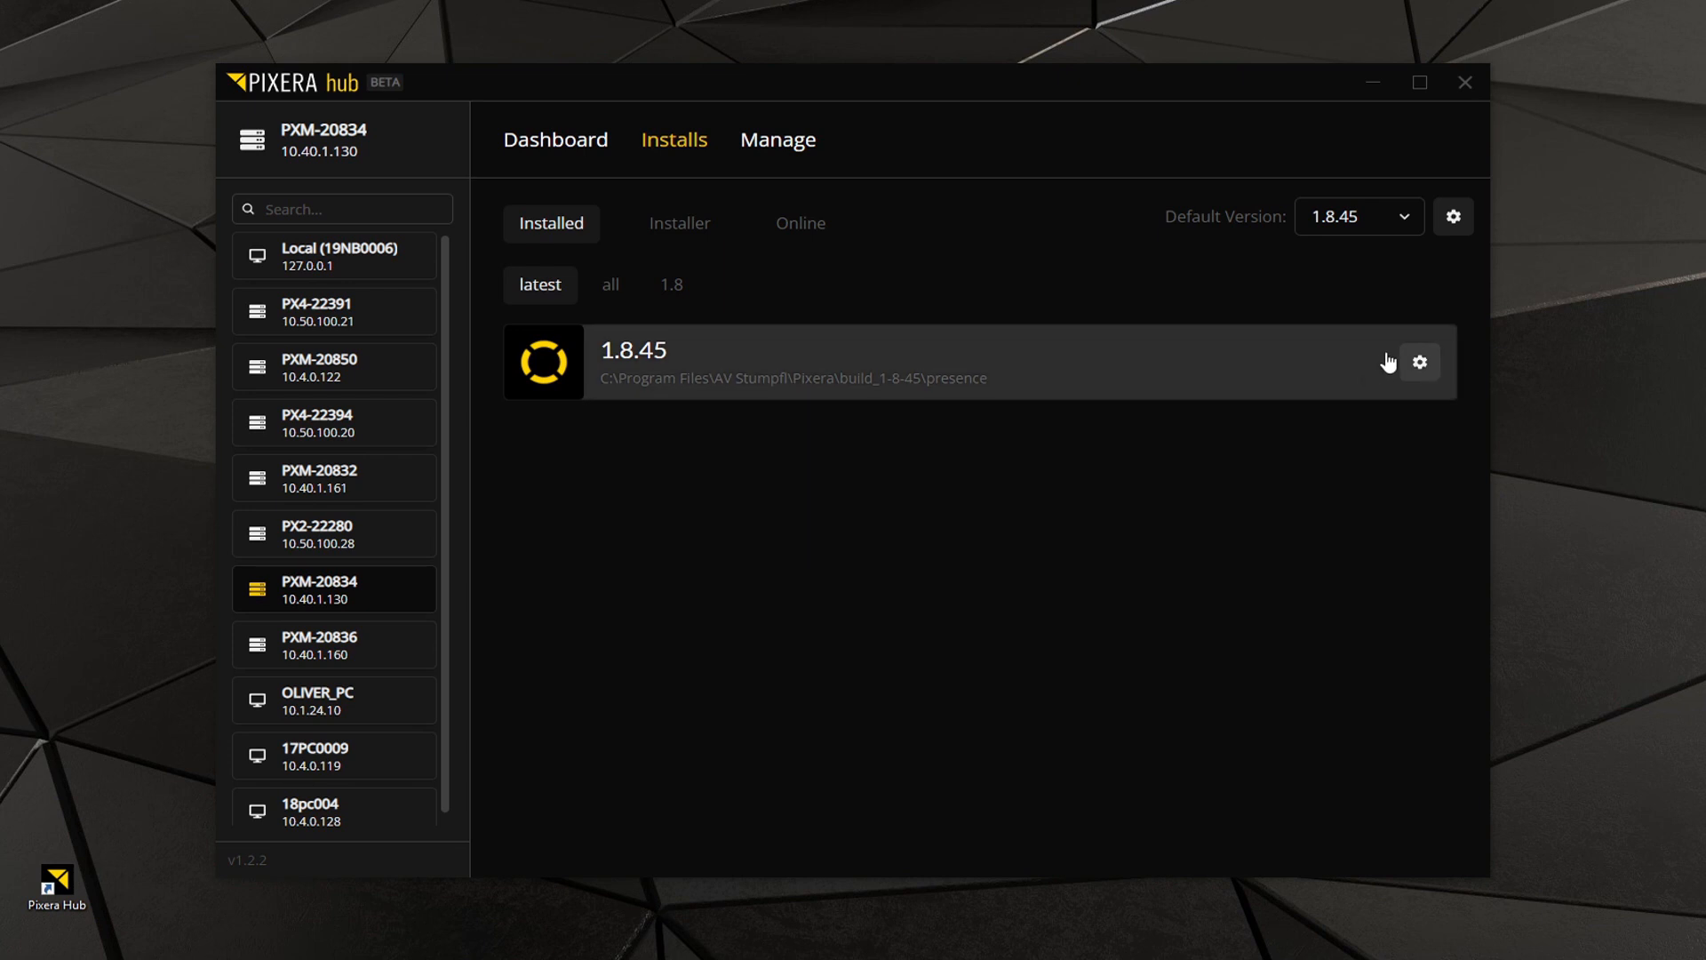
pyautogui.click(1420, 364)
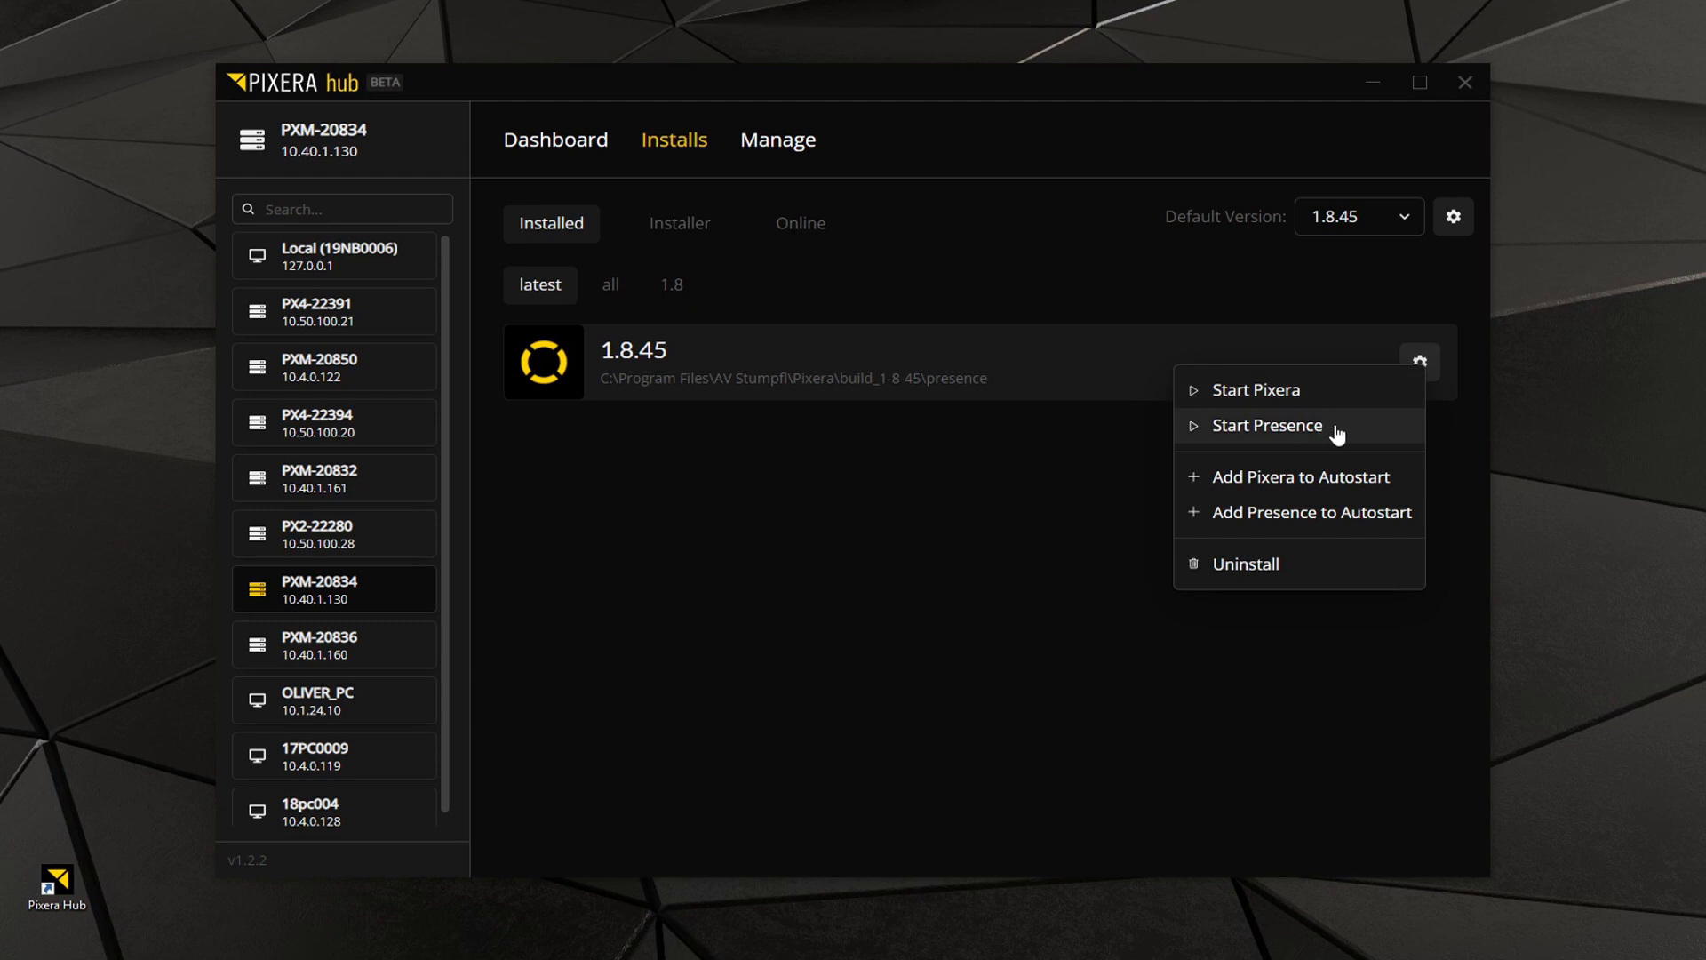
pyautogui.click(1277, 520)
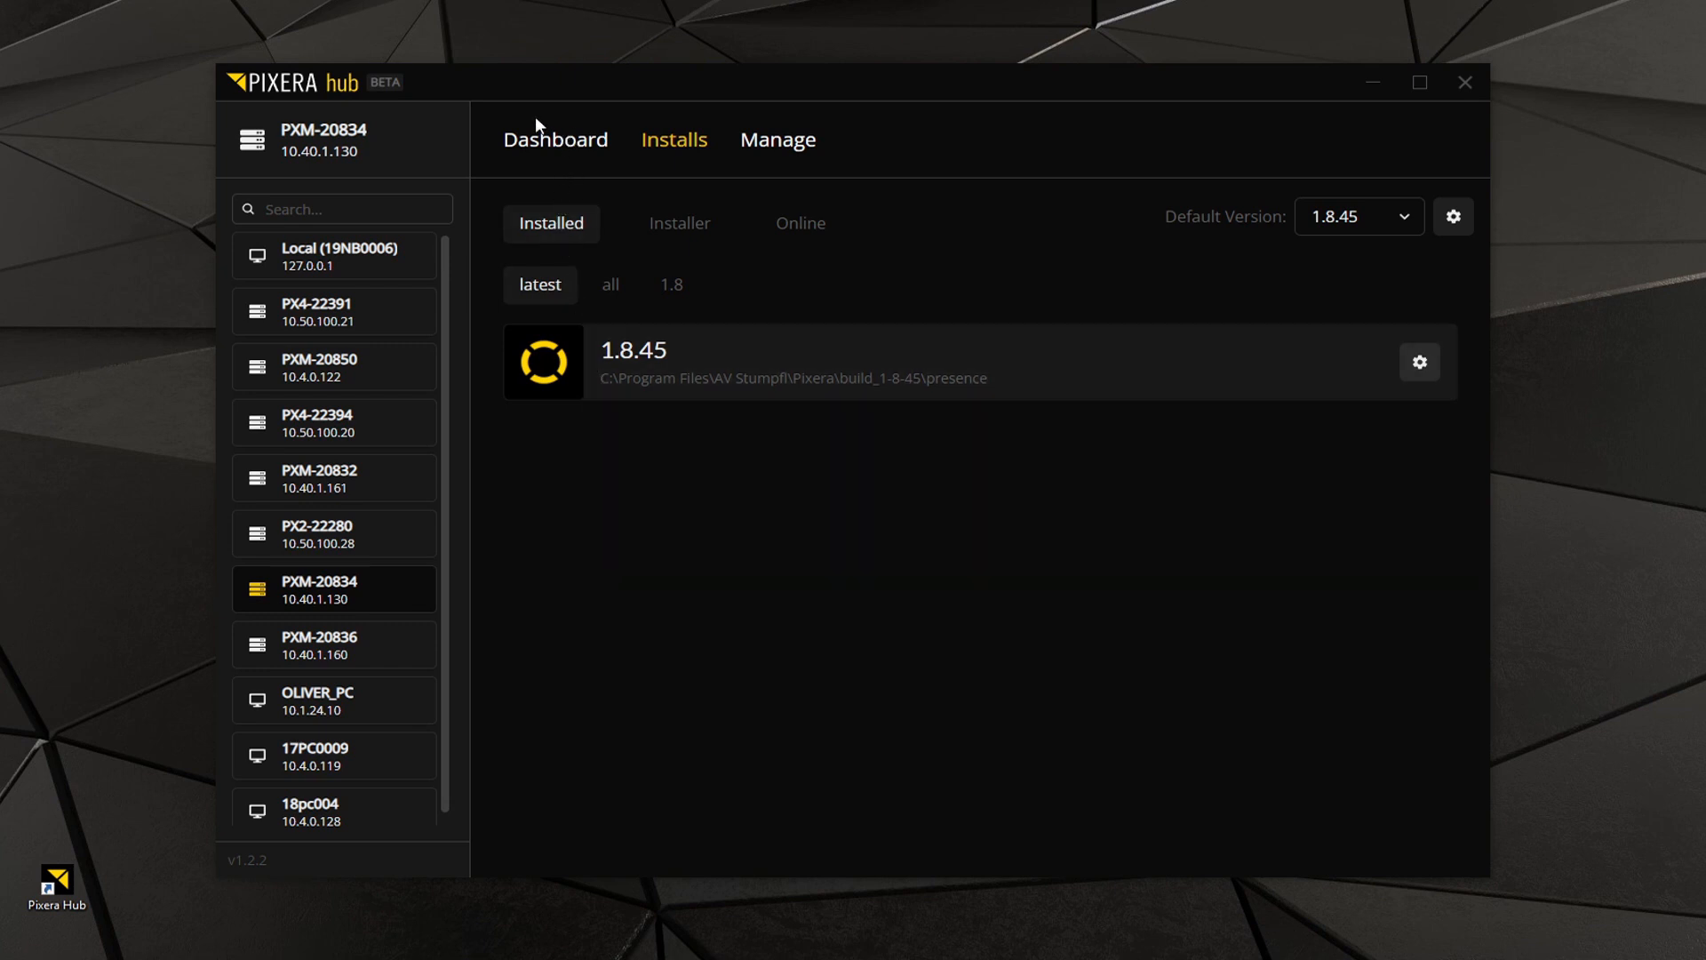
# Examine PXM-20834's hardware dashboard and review the local machine's general, path and startup settings for the hub.
pyautogui.click(551, 151)
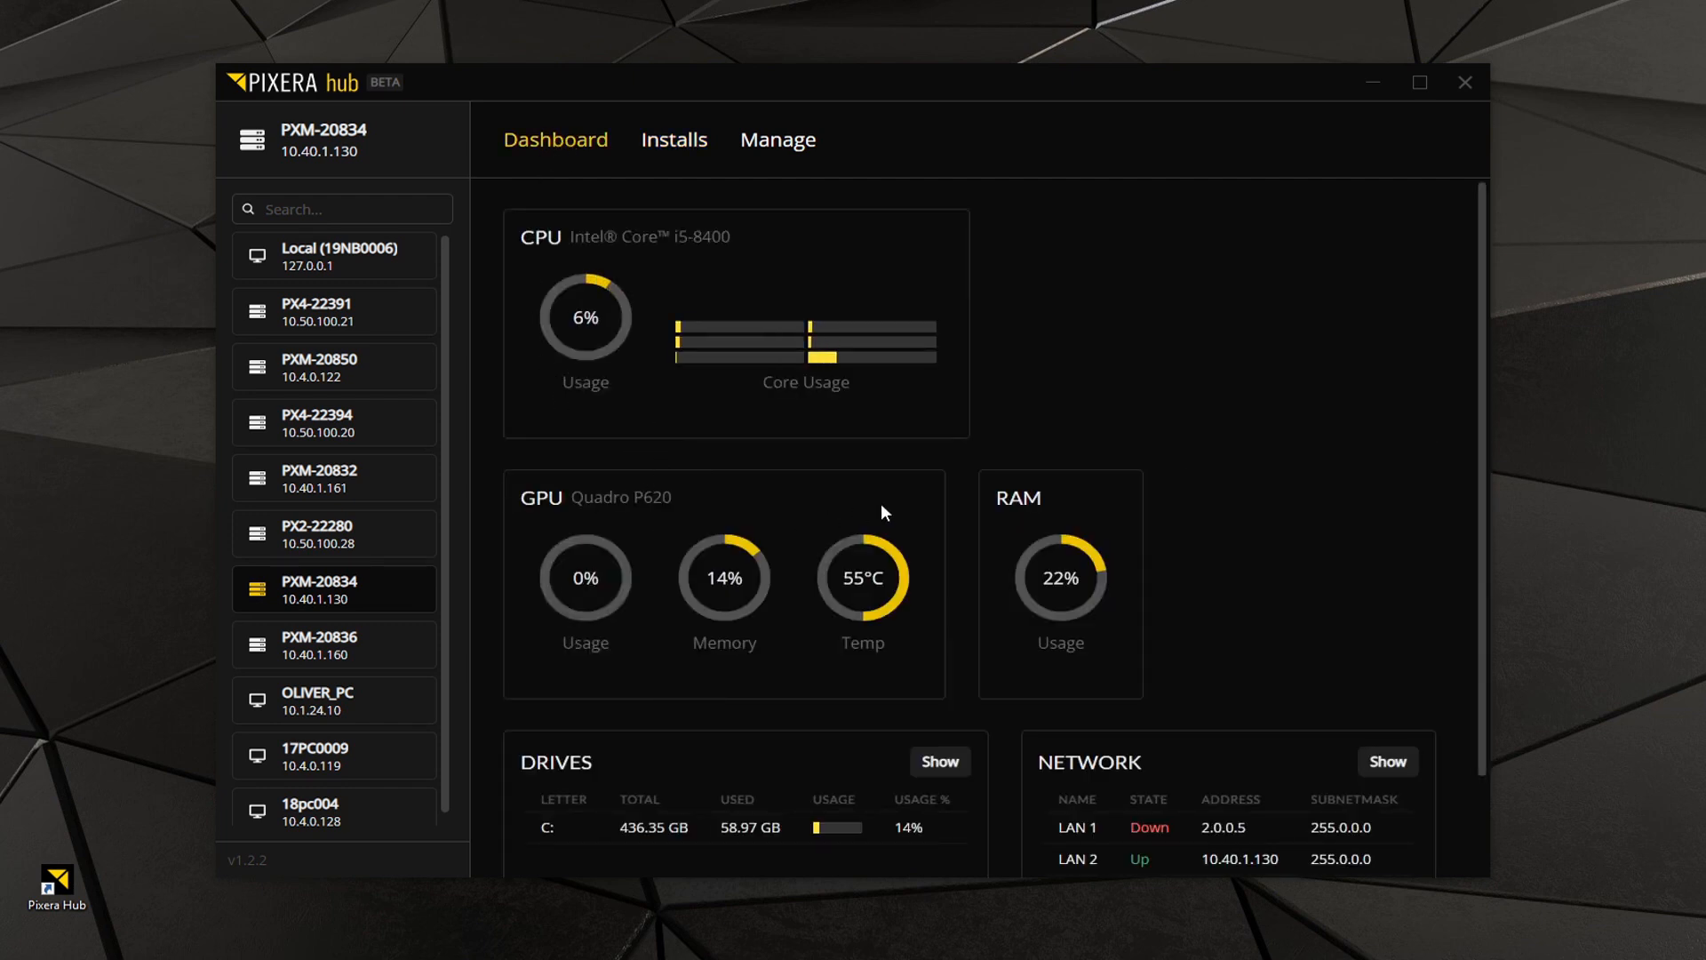
pyautogui.scroll(-2, 1033, 510)
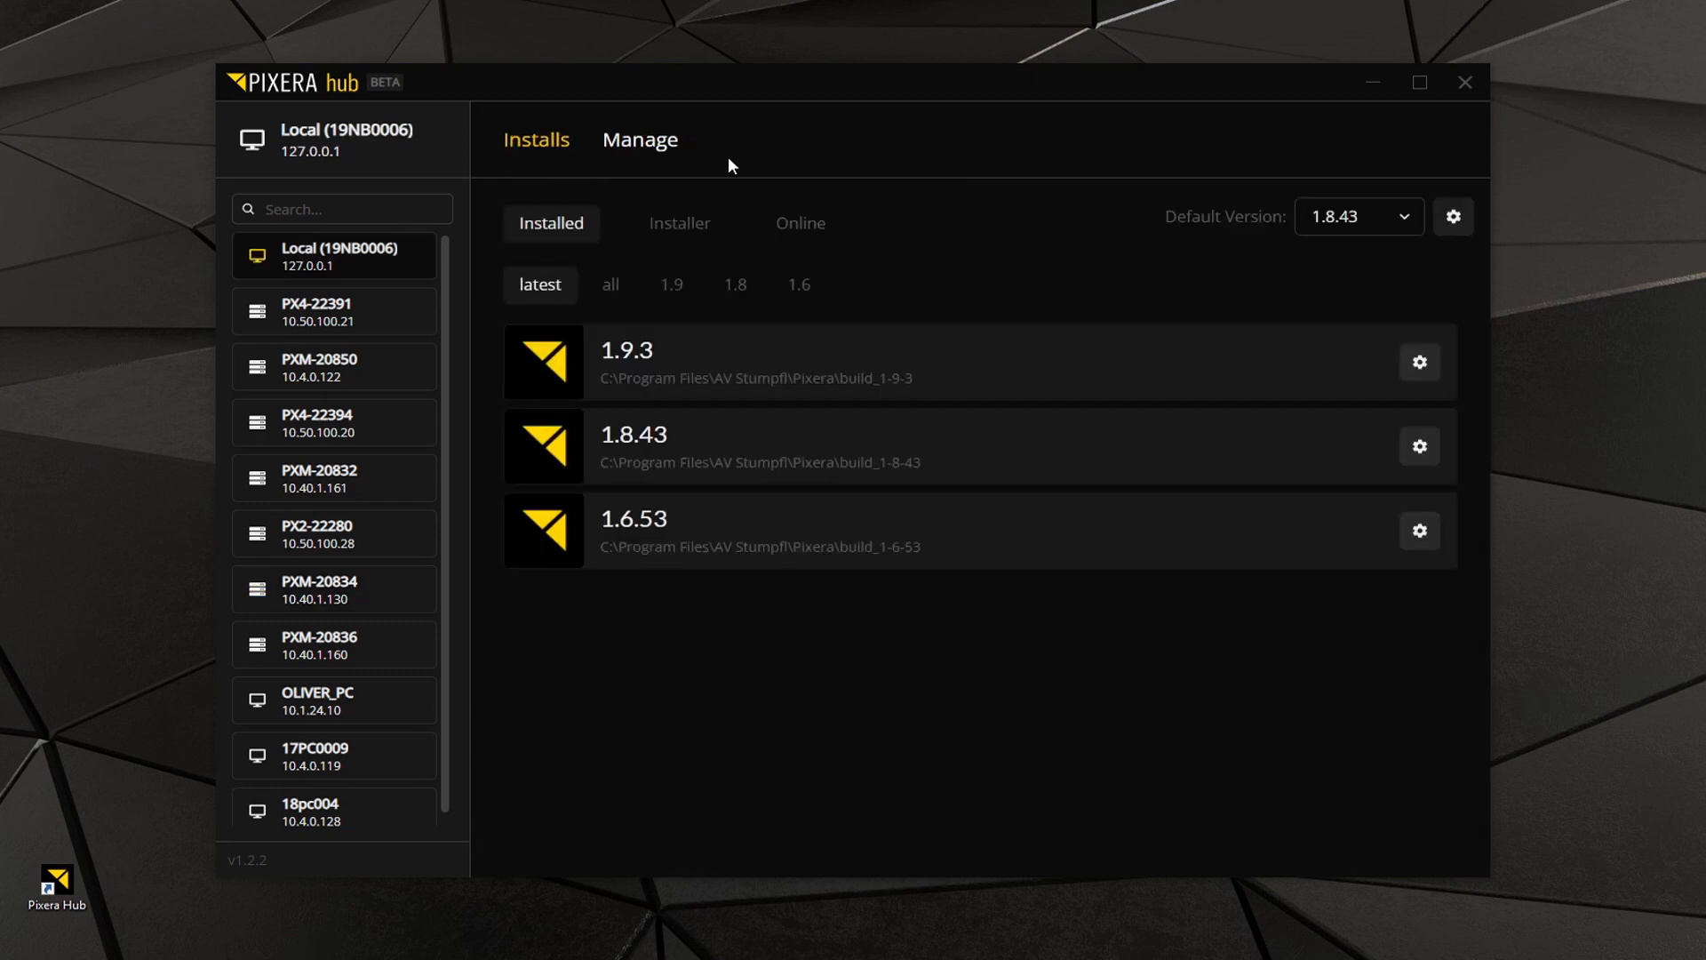
pyautogui.click(640, 145)
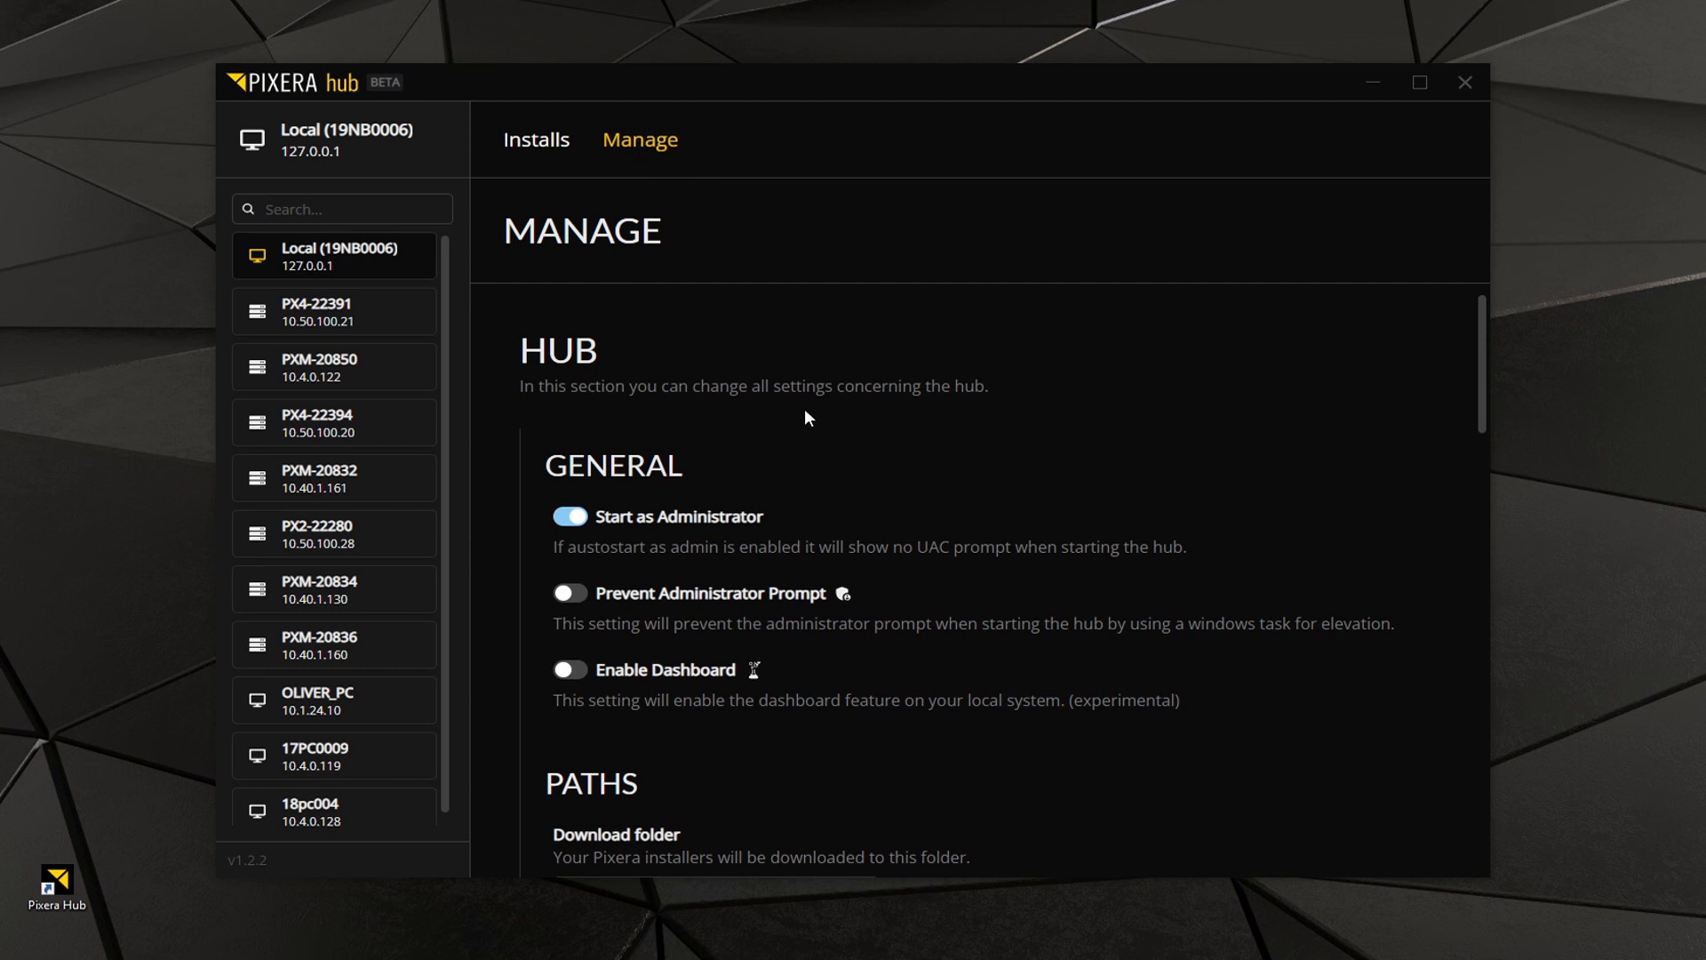
pyautogui.scroll(-1, 940, 411)
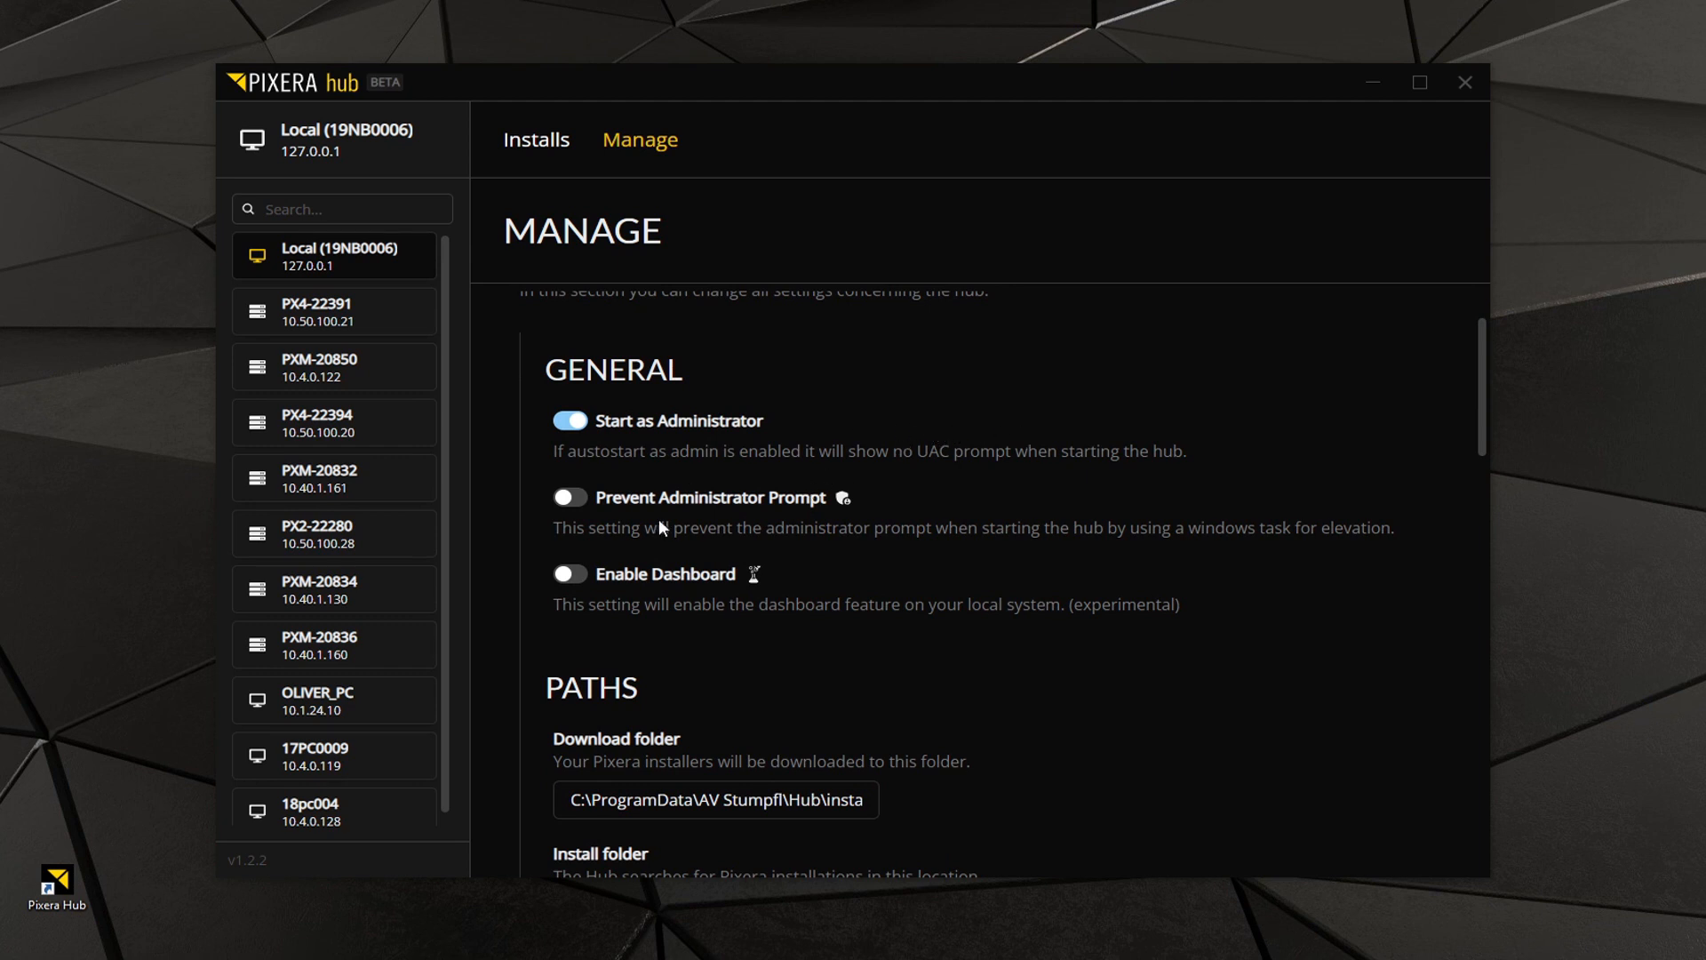
pyautogui.scroll(-4, 811, 554)
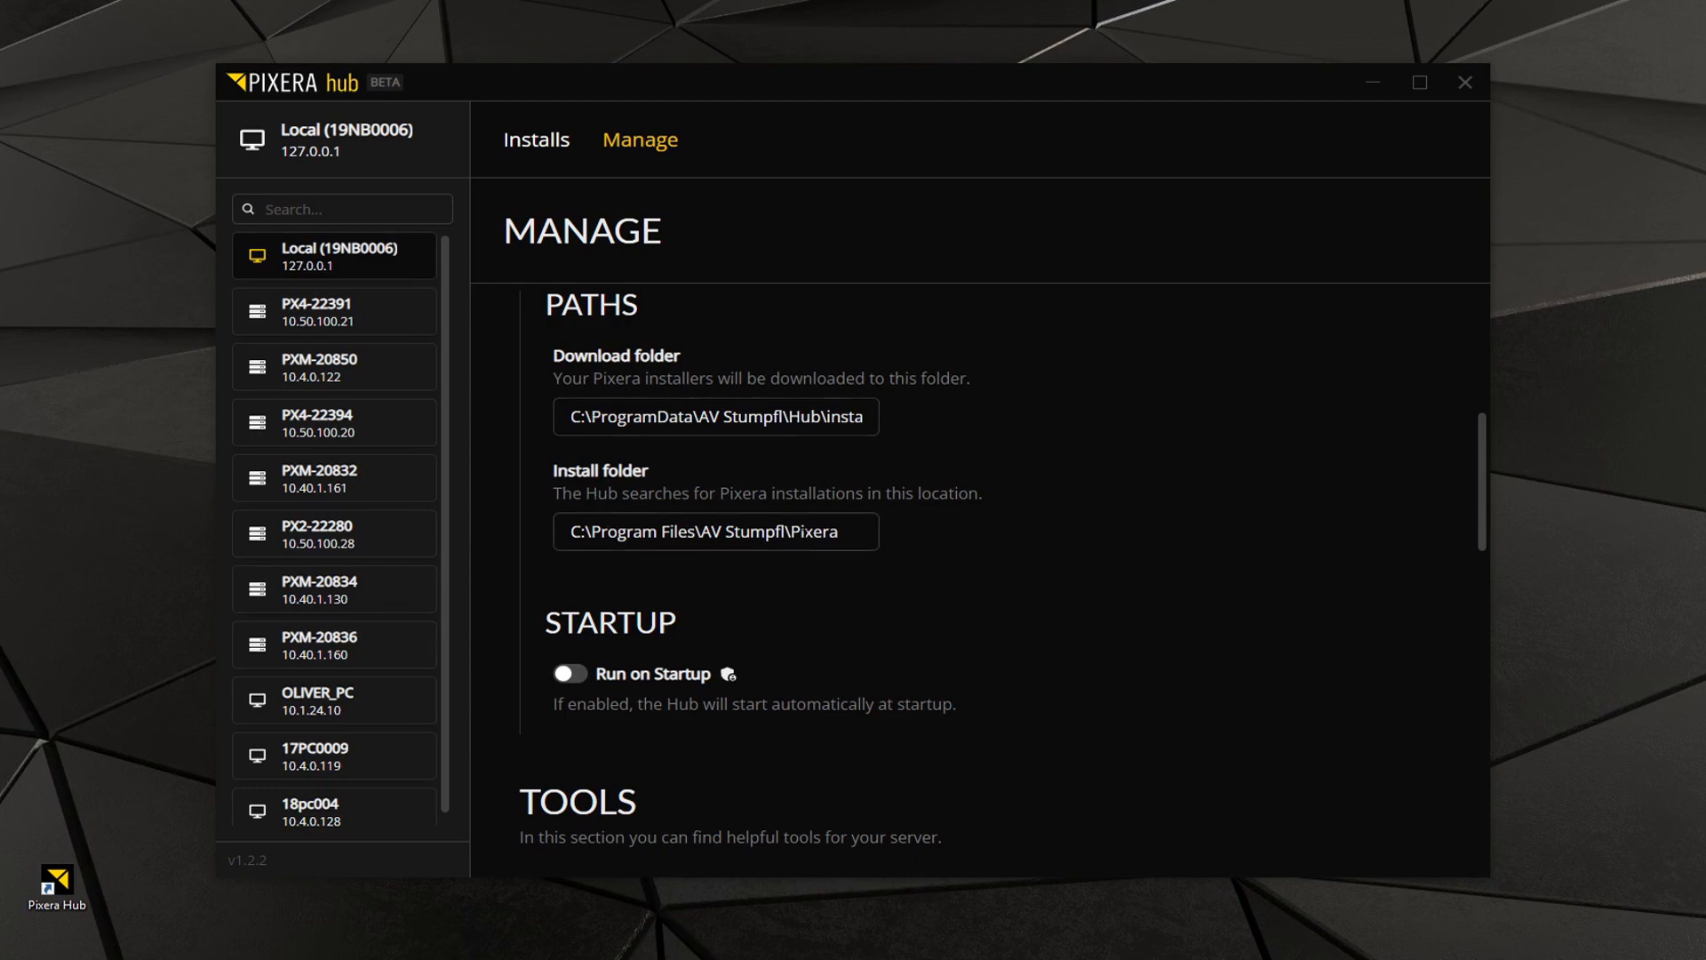
pyautogui.scroll(-1, 800, 535)
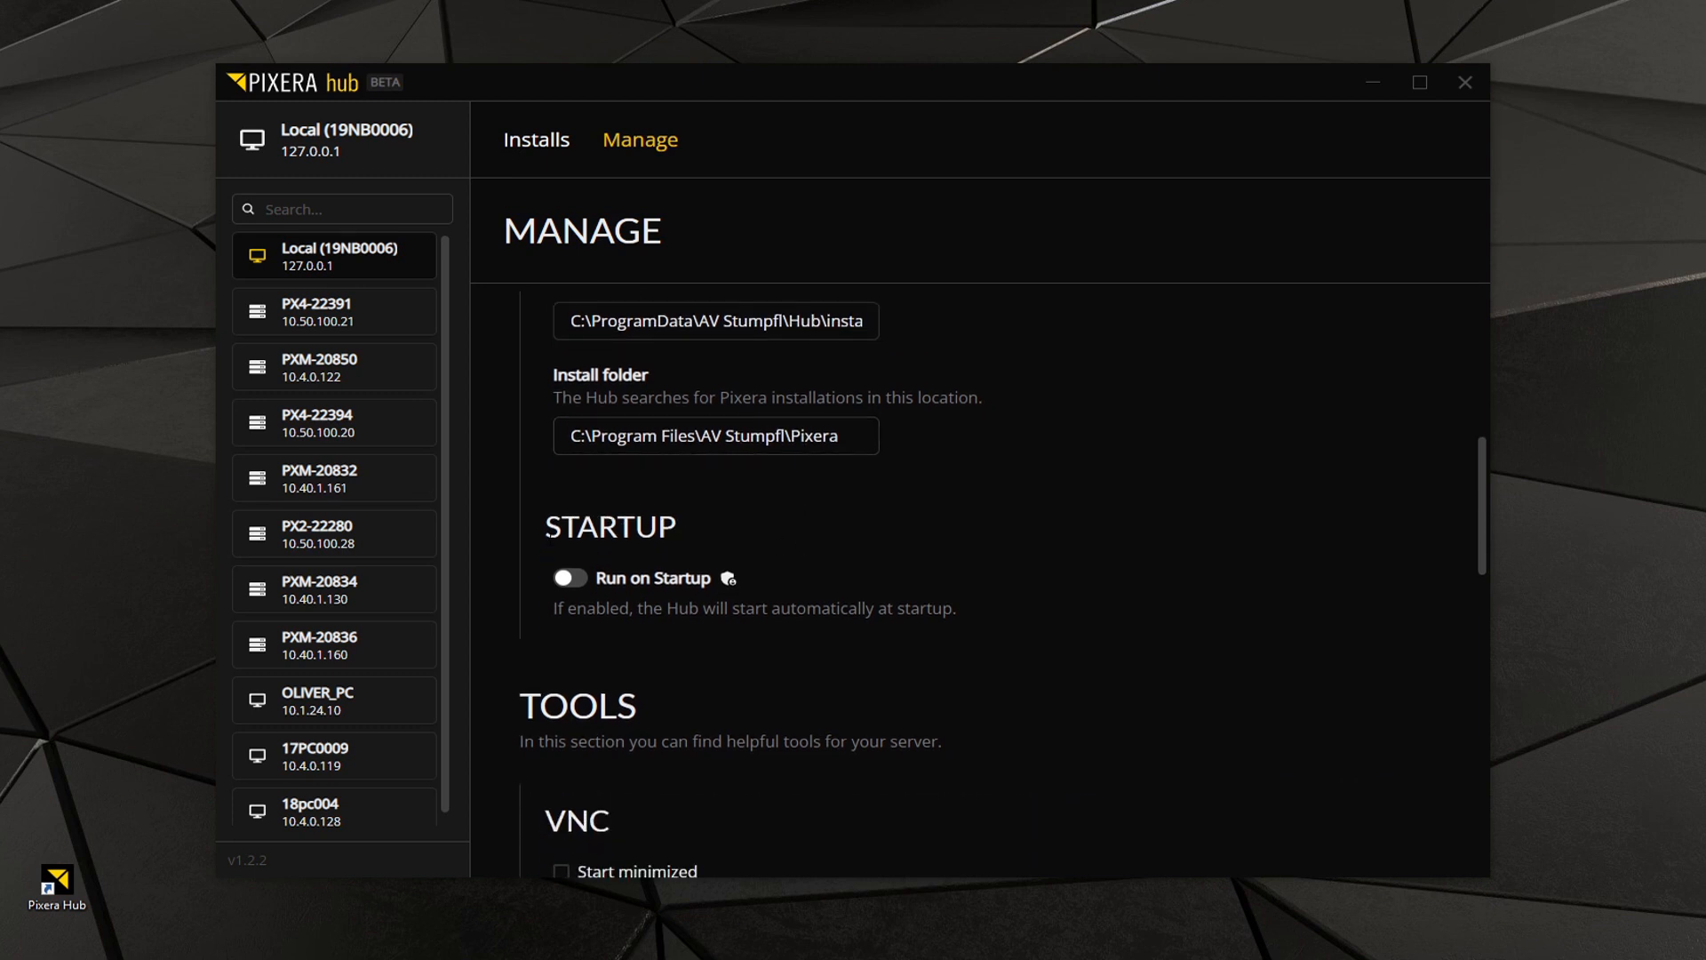
pyautogui.scroll(-4, 904, 580)
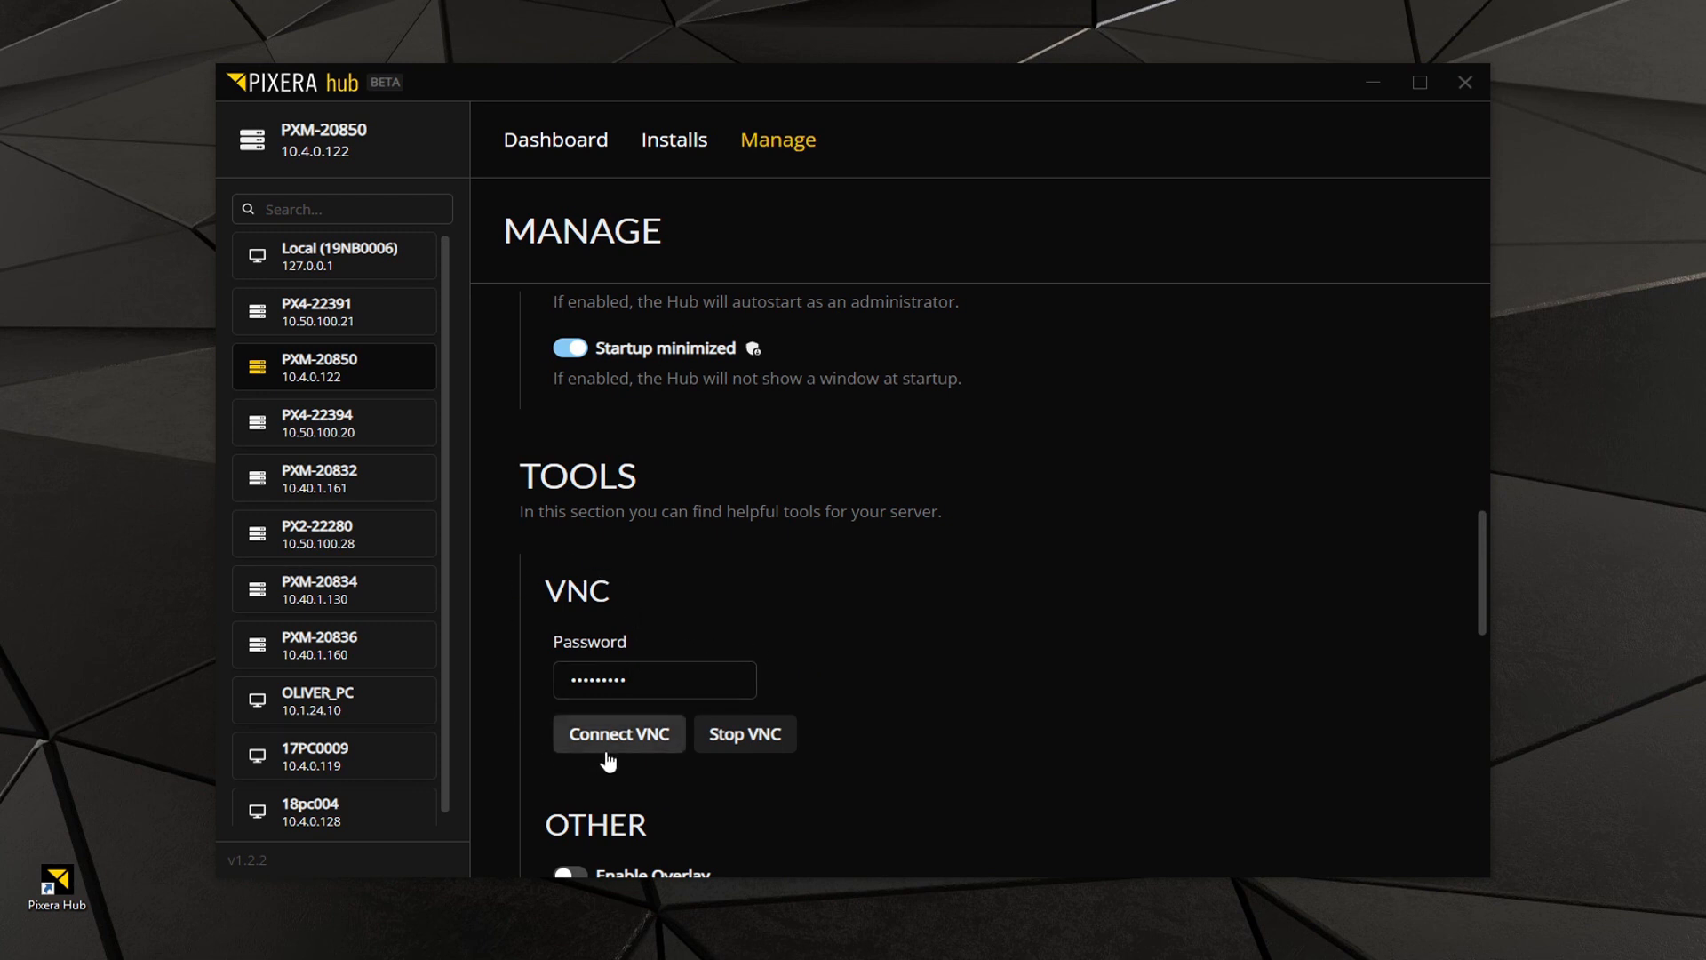
# Stop and restart VNC on server PXM-20850, and open a VNC connection to it.
pyautogui.click(729, 735)
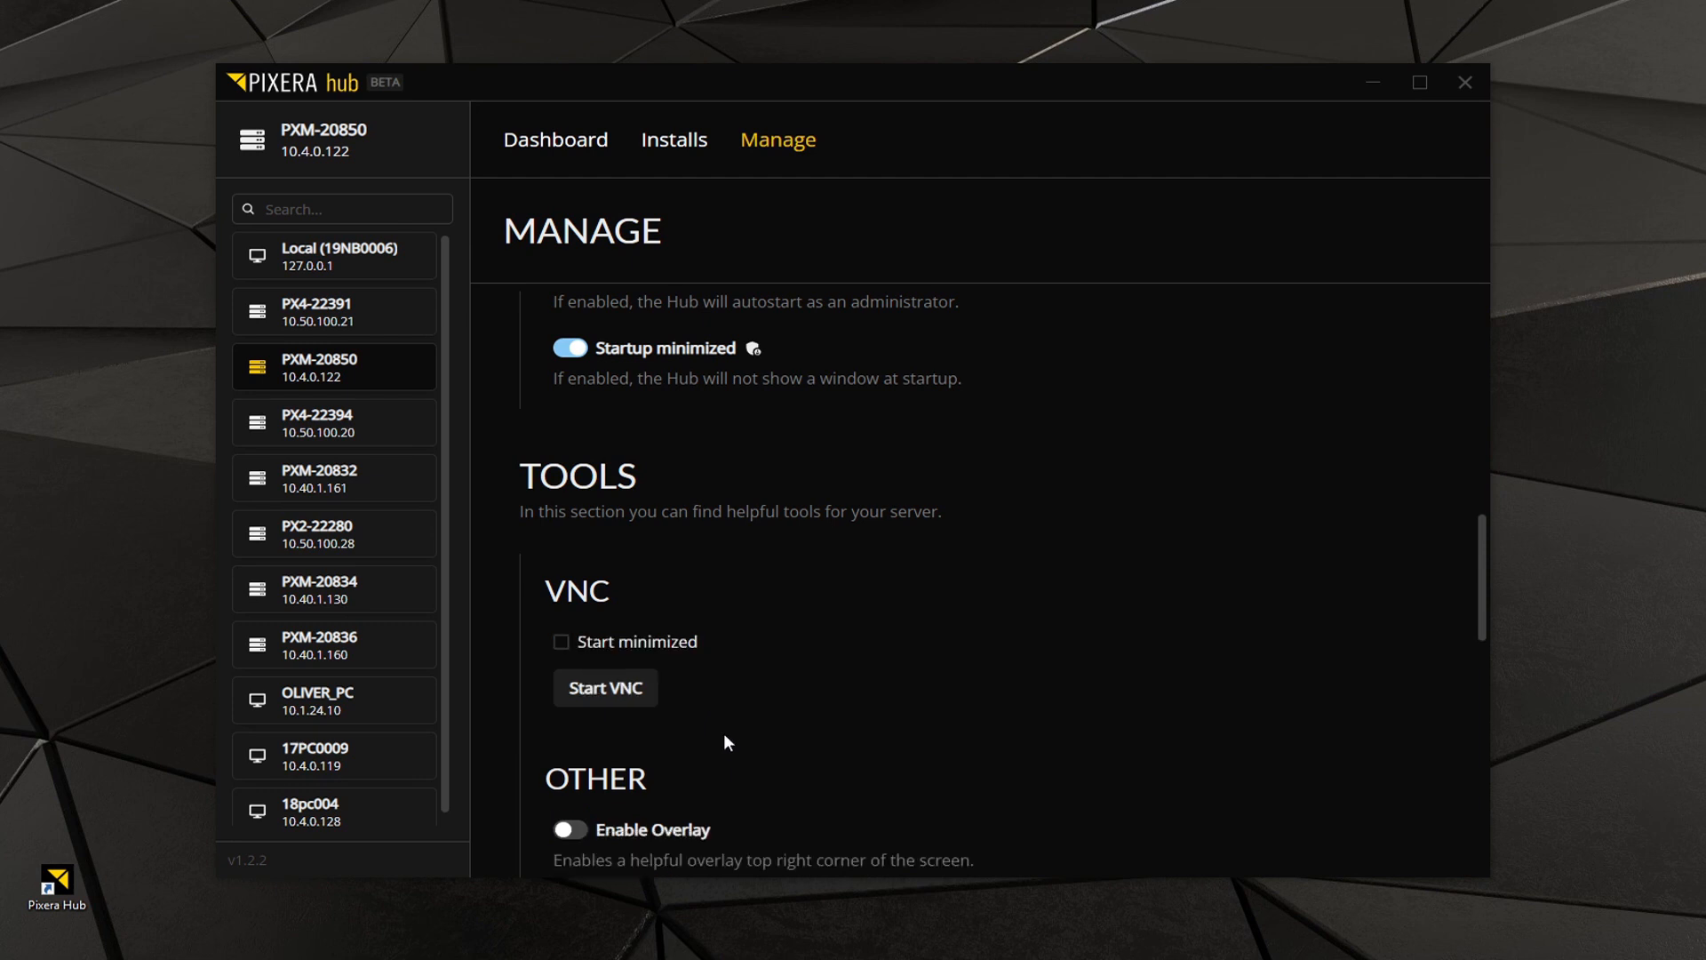
pyautogui.click(600, 693)
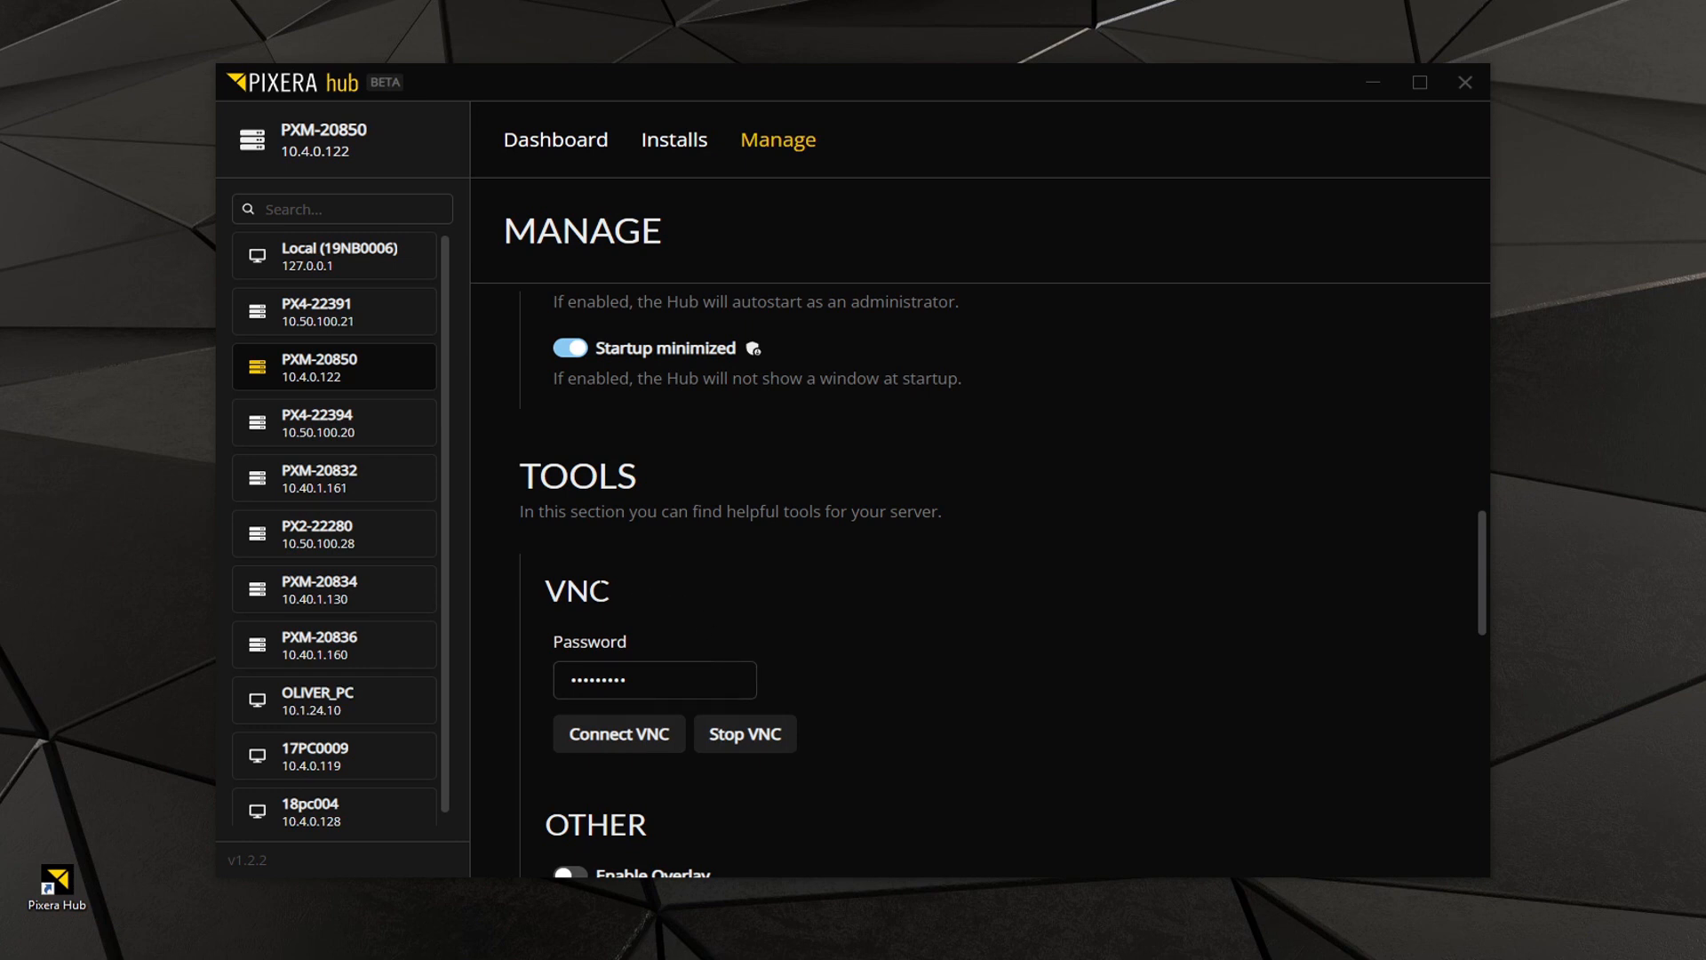
pyautogui.rightClick(349, 377)
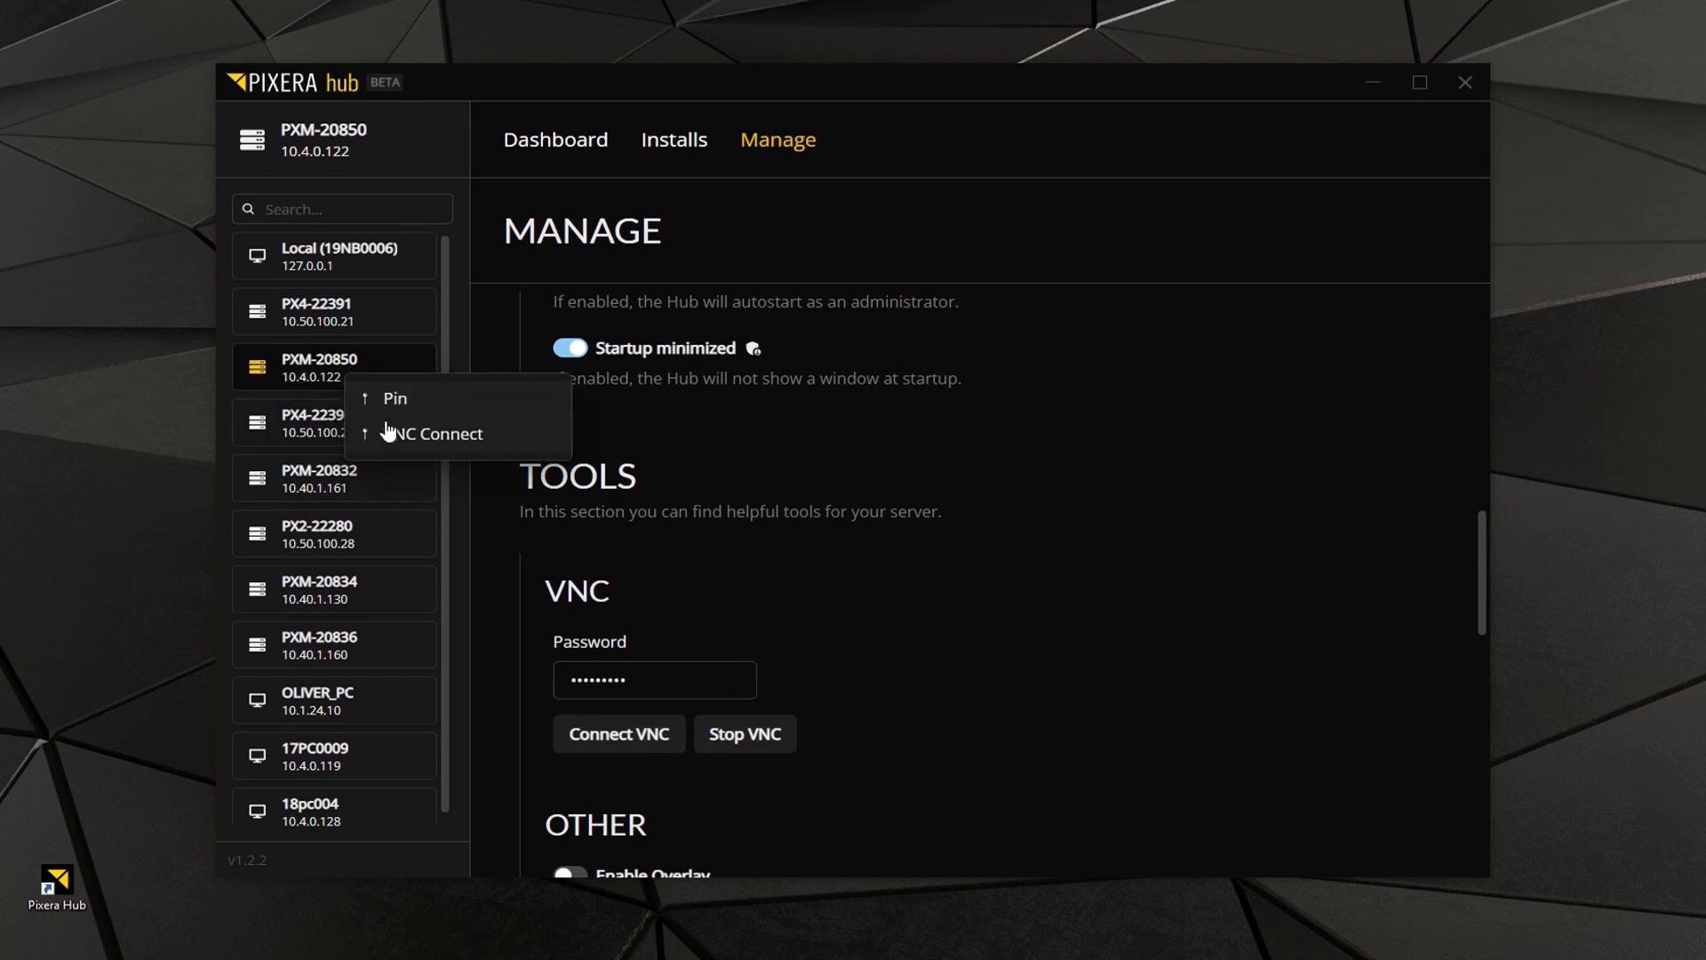
pyautogui.click(468, 435)
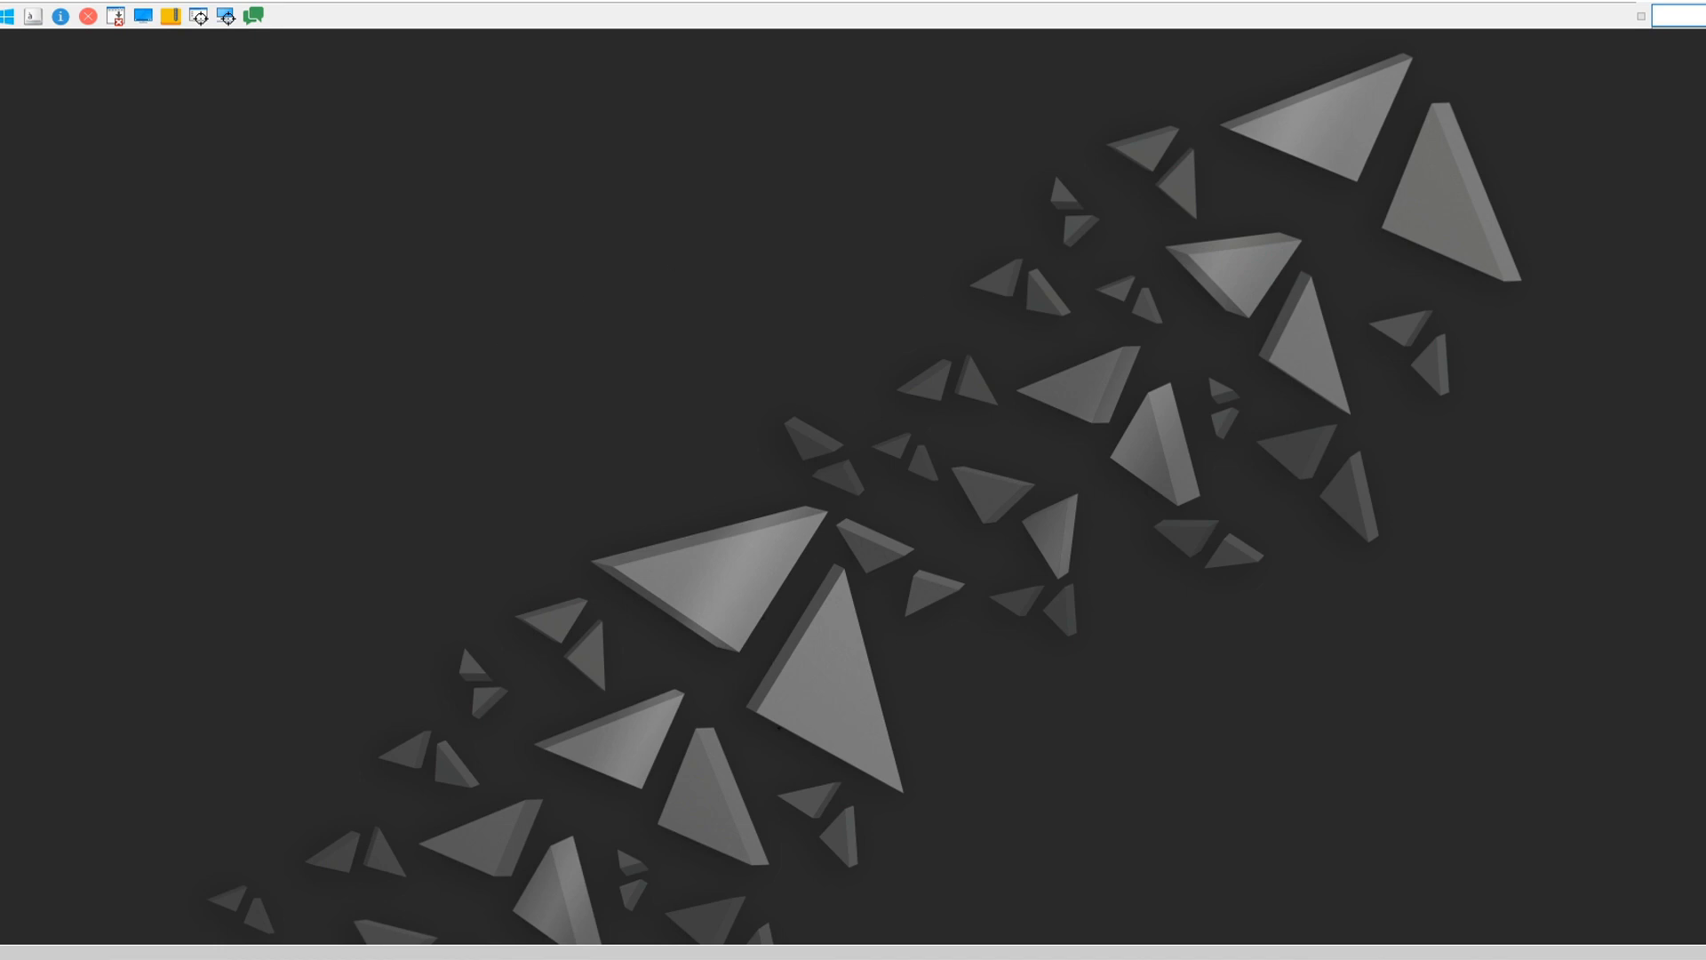
# Bring the hub window back over the VNC session and start Presence 1.8.47 on server PXM-20850.
pyautogui.click(745, 954)
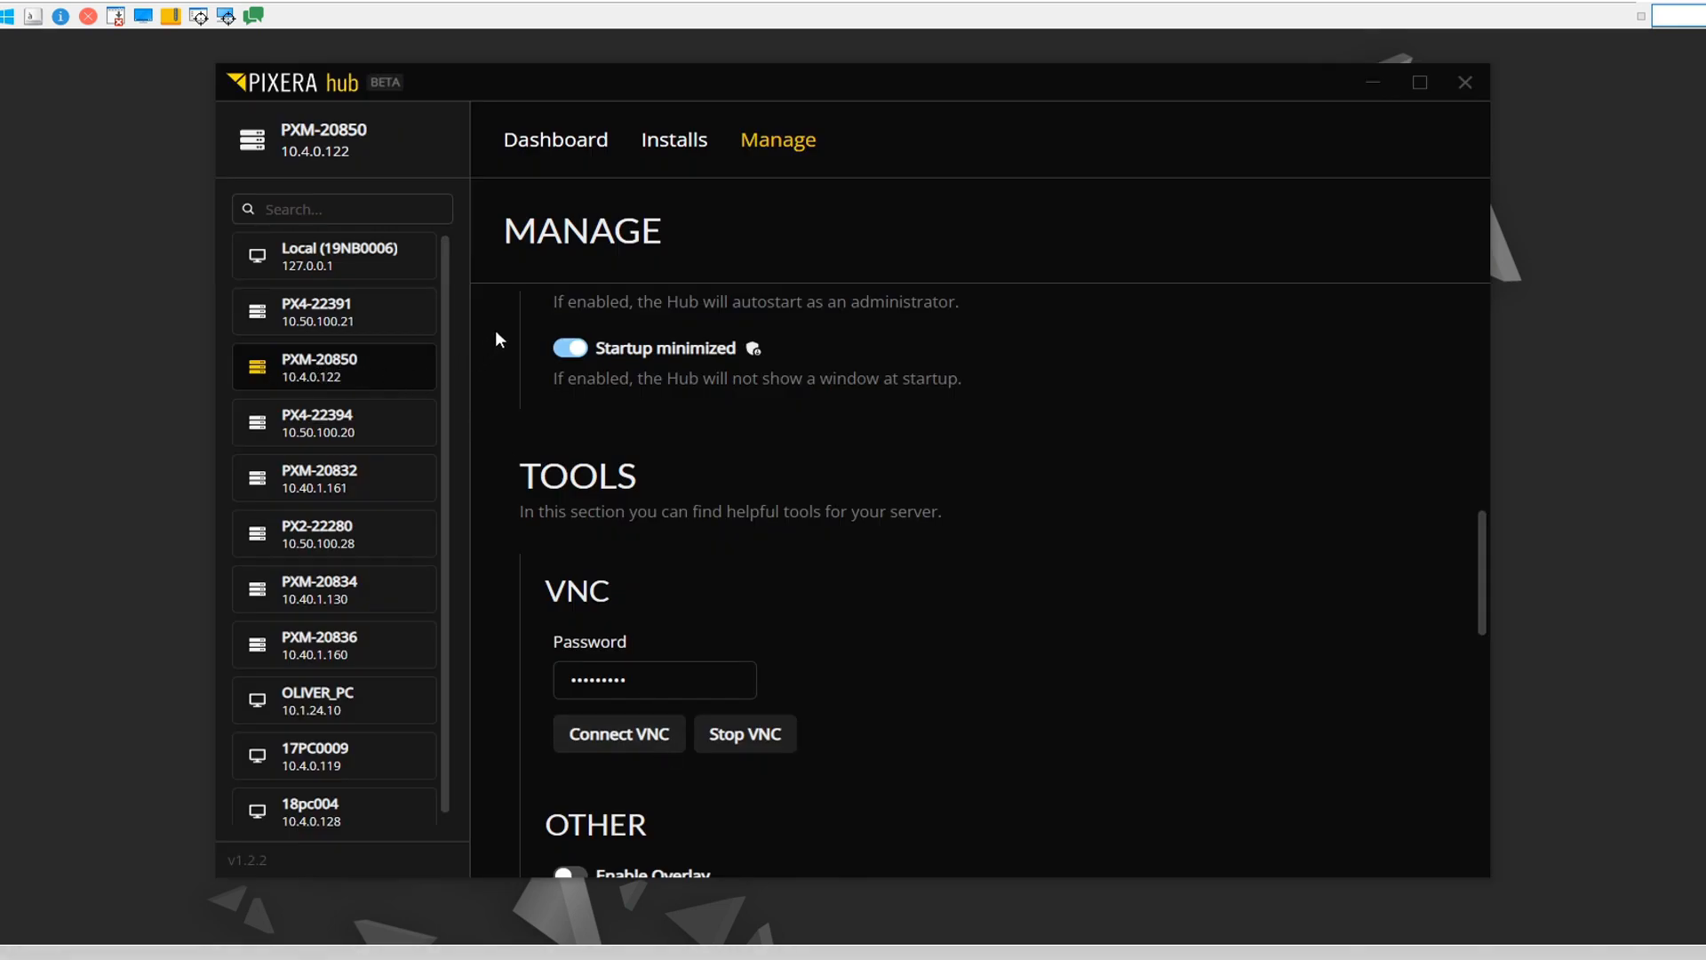
pyautogui.click(668, 142)
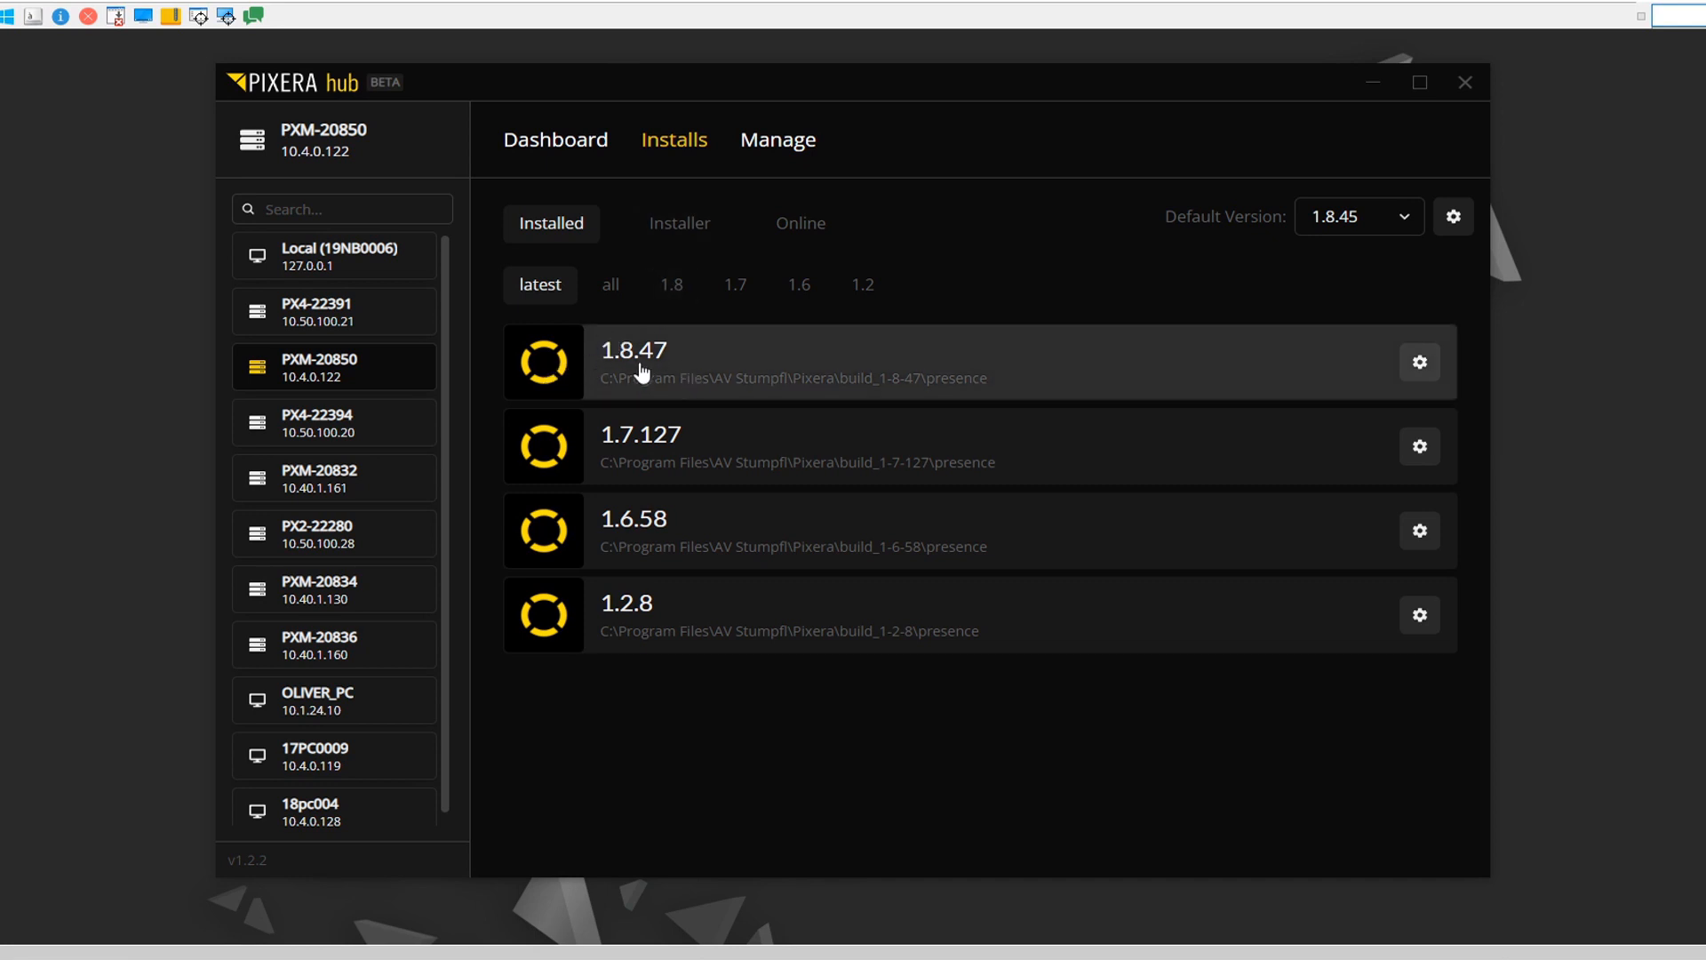
pyautogui.click(799, 377)
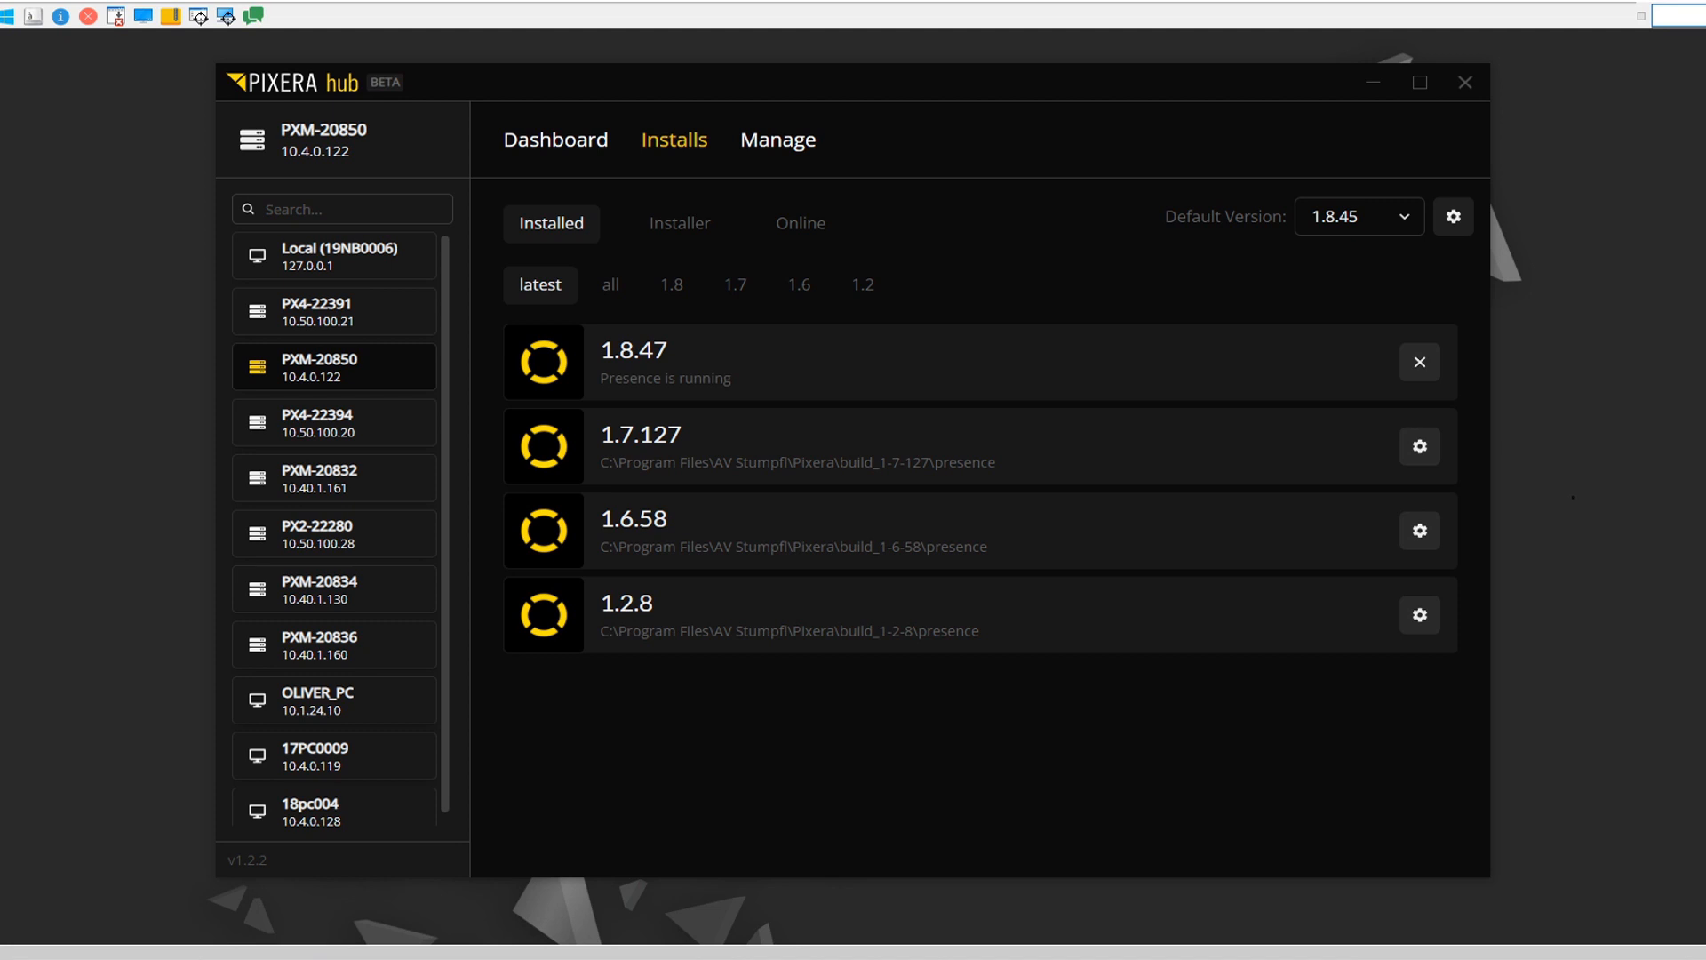